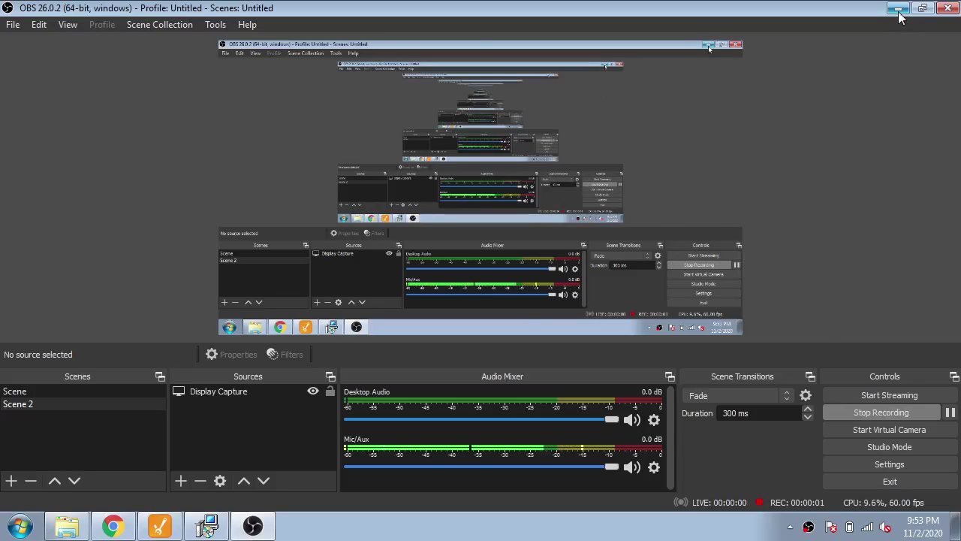
Minimize OBS, dismiss the installer error and Vijeo Citect setup, and bring Ignition Designer forward
left_click(897, 9)
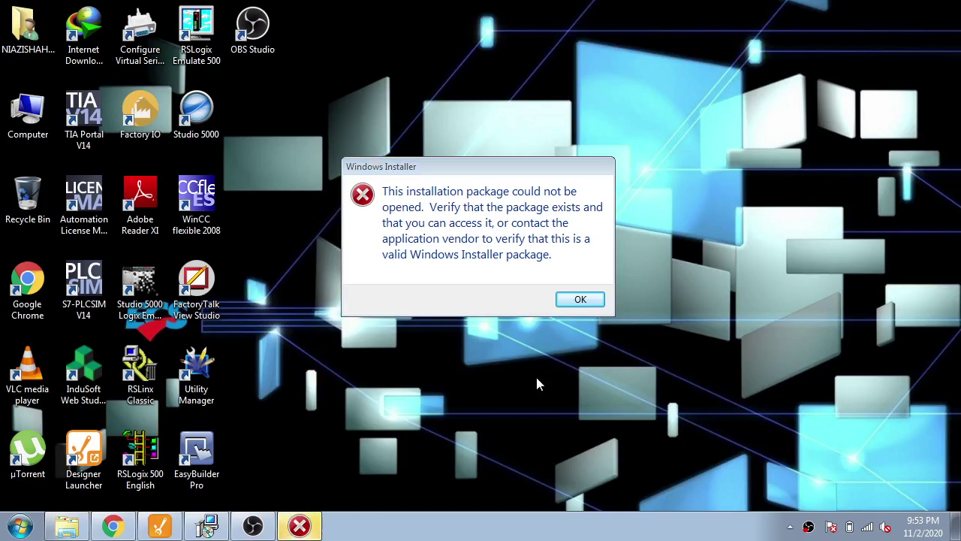
left_click(582, 299)
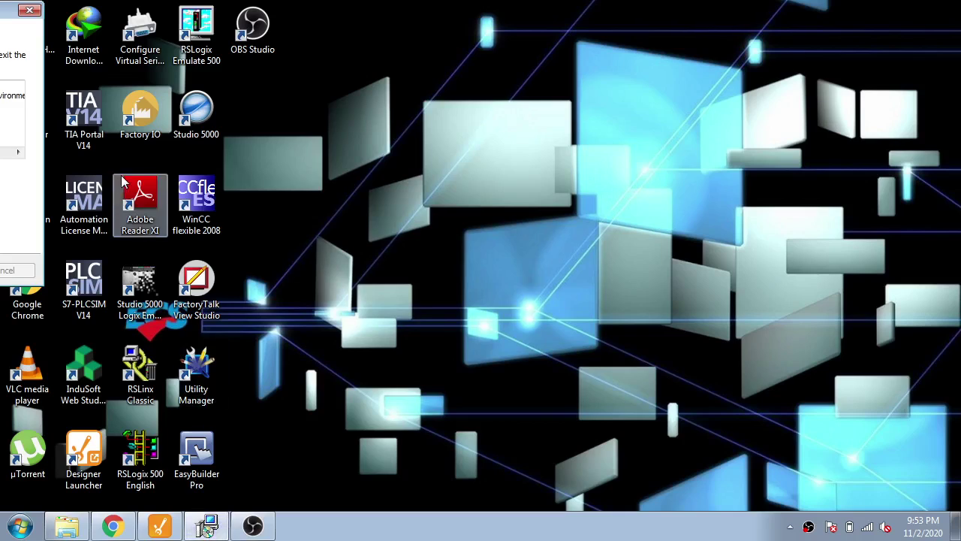
left_click_drag(2, 16, 523, 156)
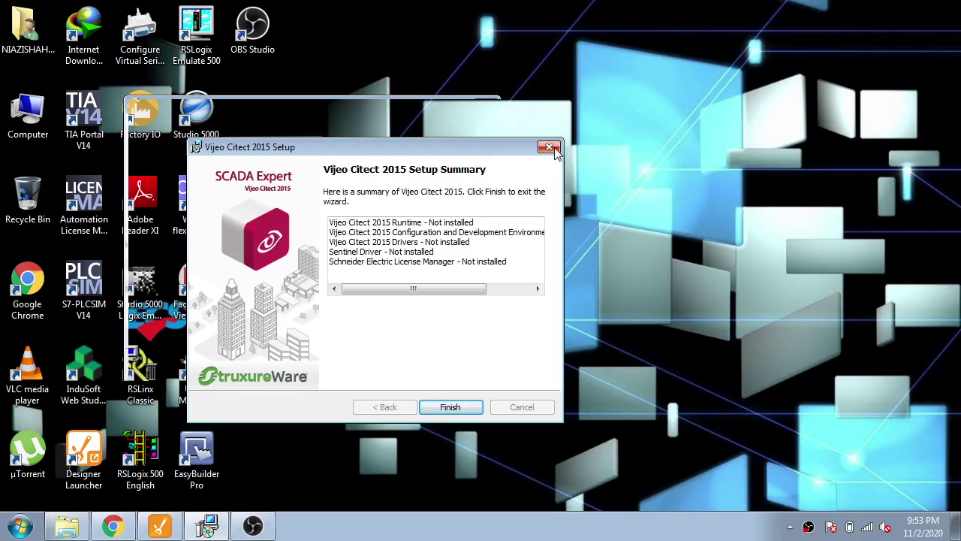
left_click(553, 148)
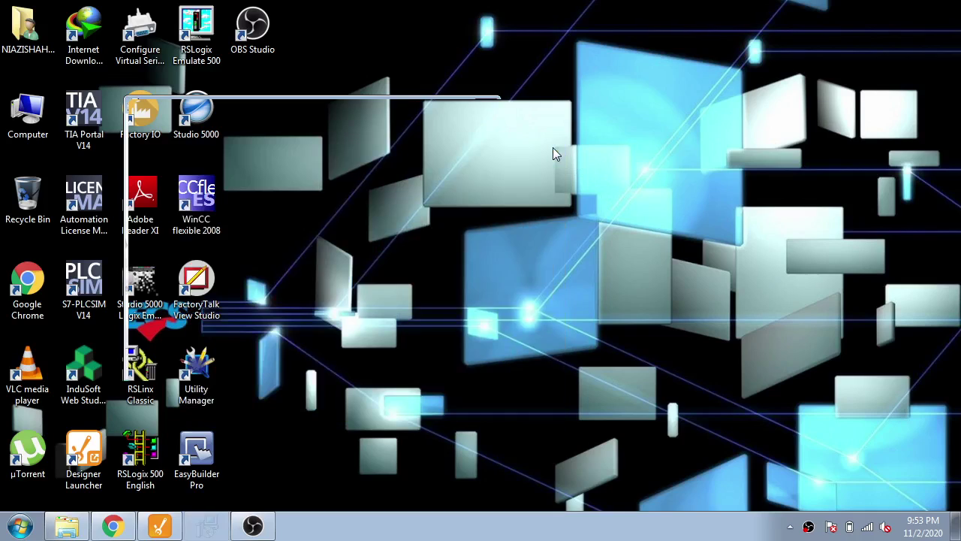
left_click(111, 526)
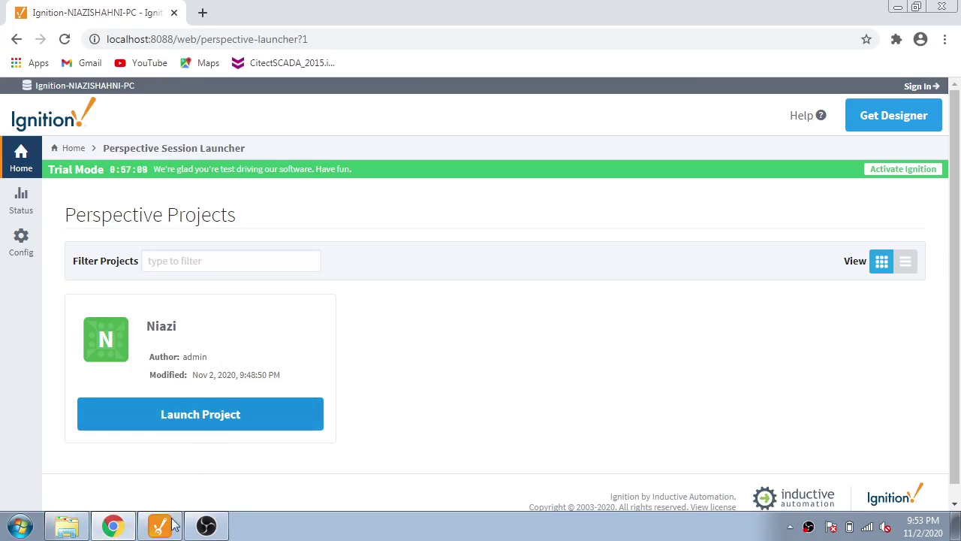
left_click(171, 524)
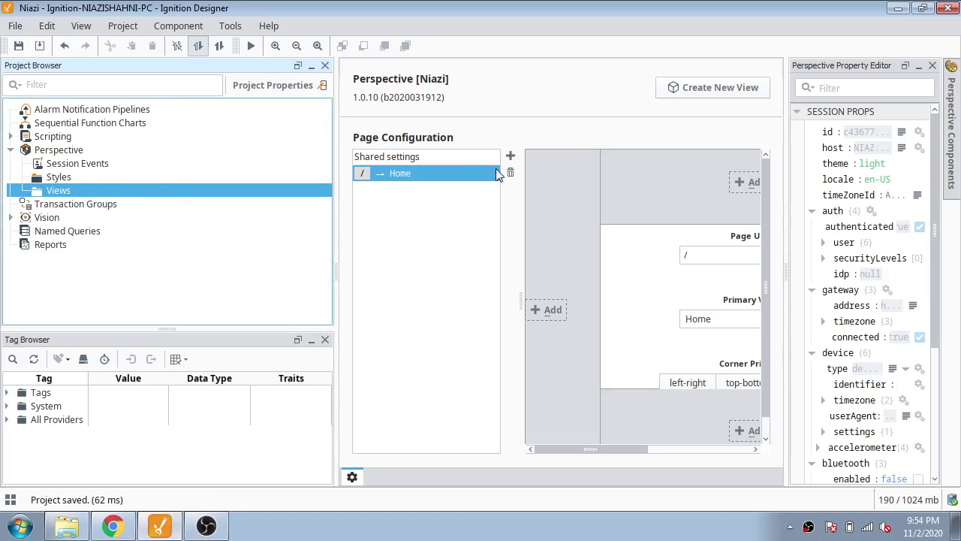
Delete the Home page configuration and close the stray installer window
left_click(510, 173)
left_click(409, 334)
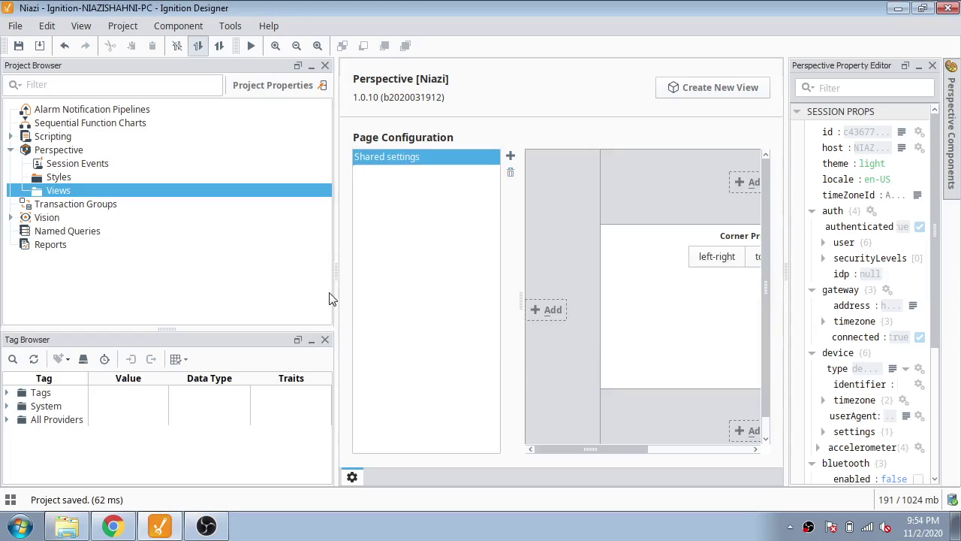
right_click(66, 191)
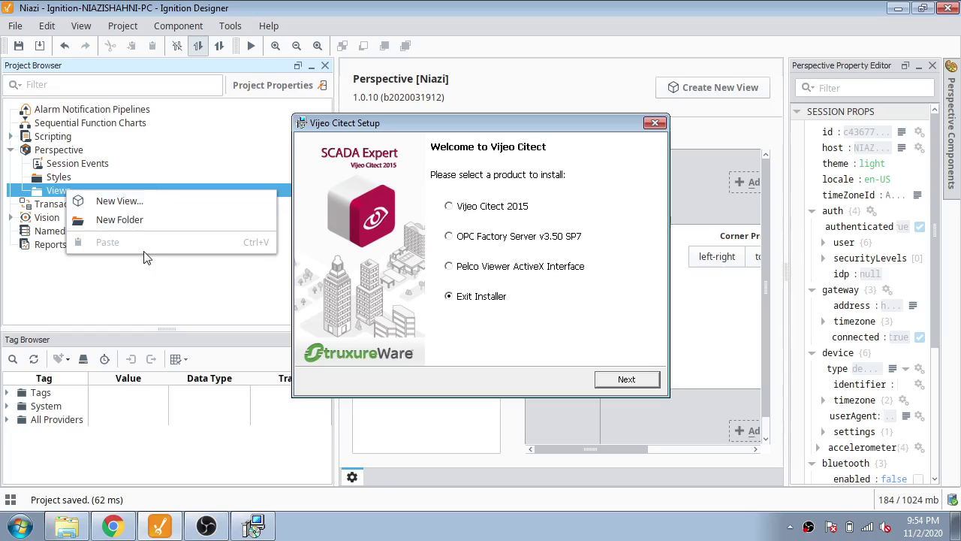
left_click(617, 377)
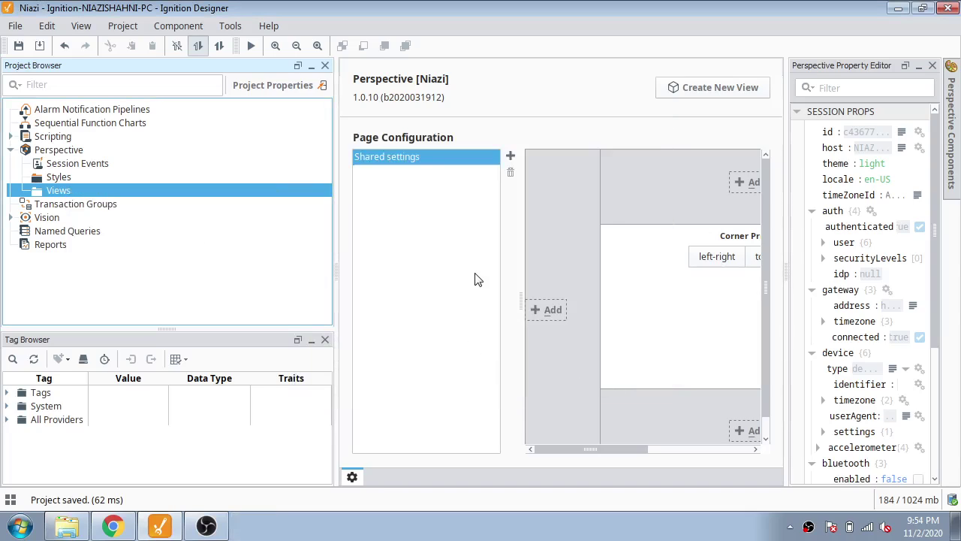
Start a new view under Views named page1
right_click(70, 194)
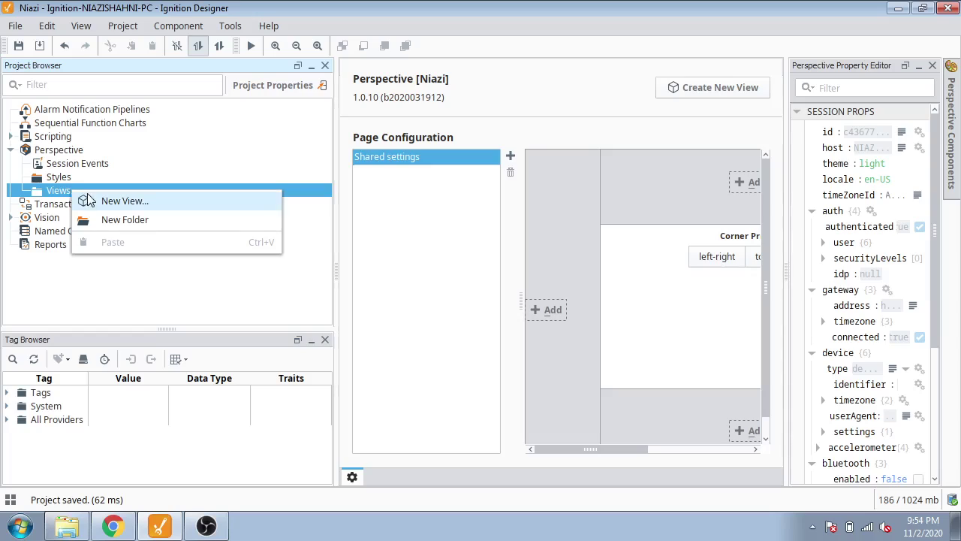
left_click(107, 201)
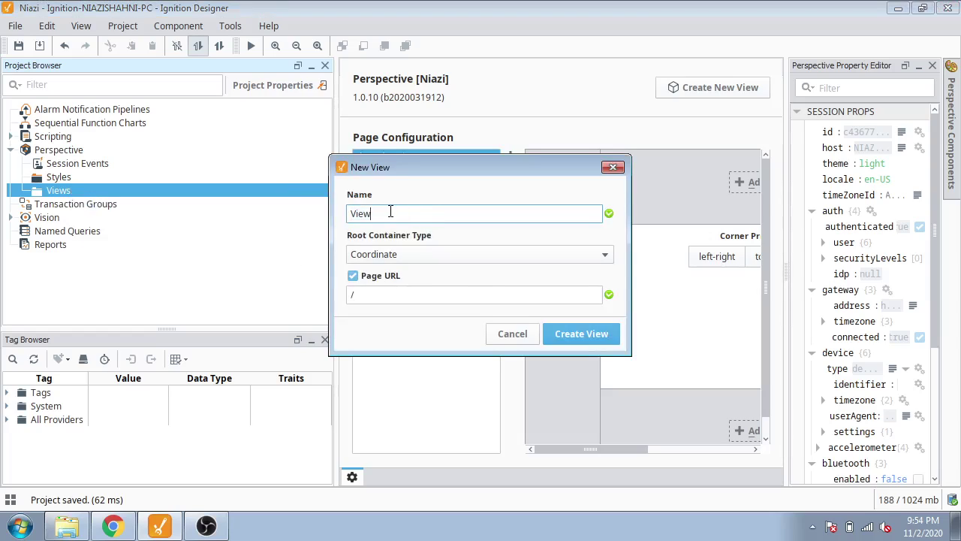
type("page1")
Create page1, then create a second view under Views named page2
left_click(557, 338)
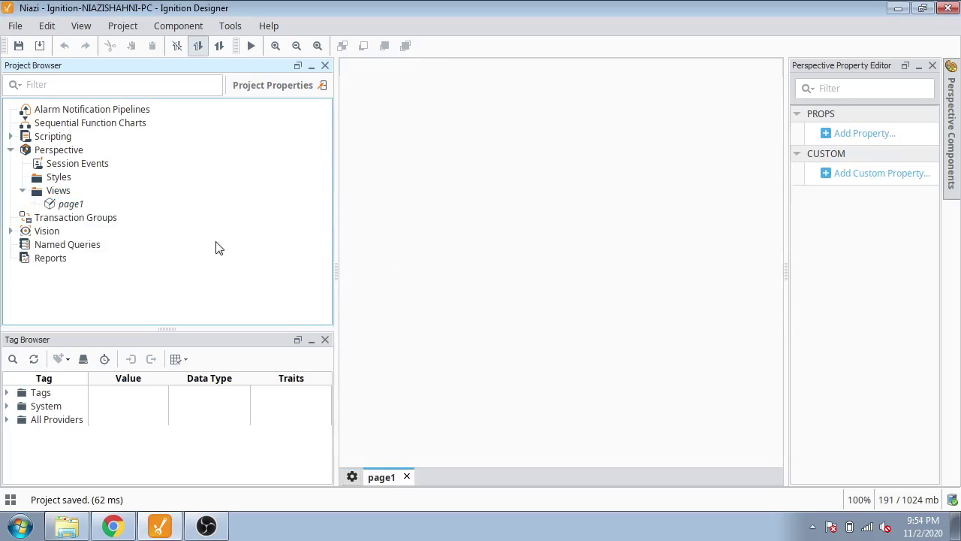
left_click(60, 192)
right_click(61, 192)
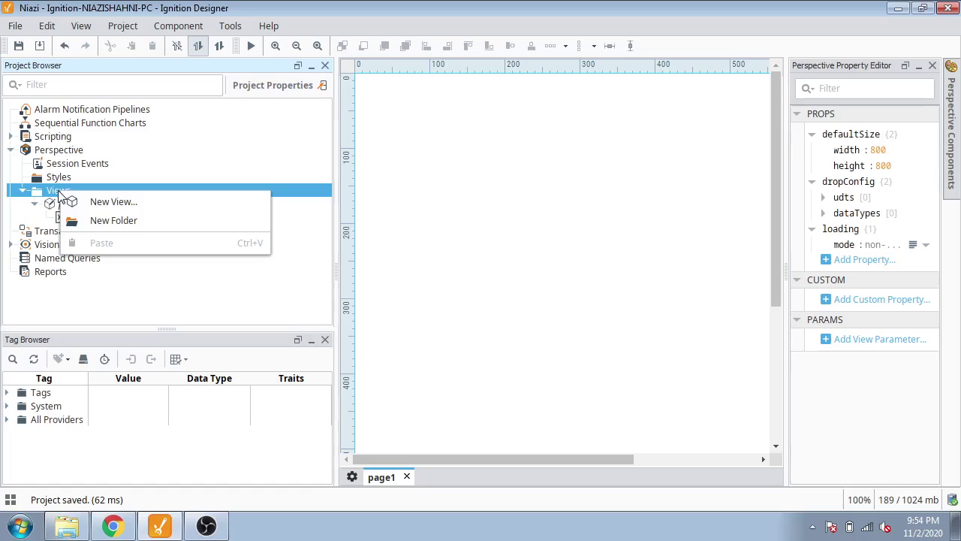
left_click(111, 199)
left_click_drag(373, 215, 347, 211)
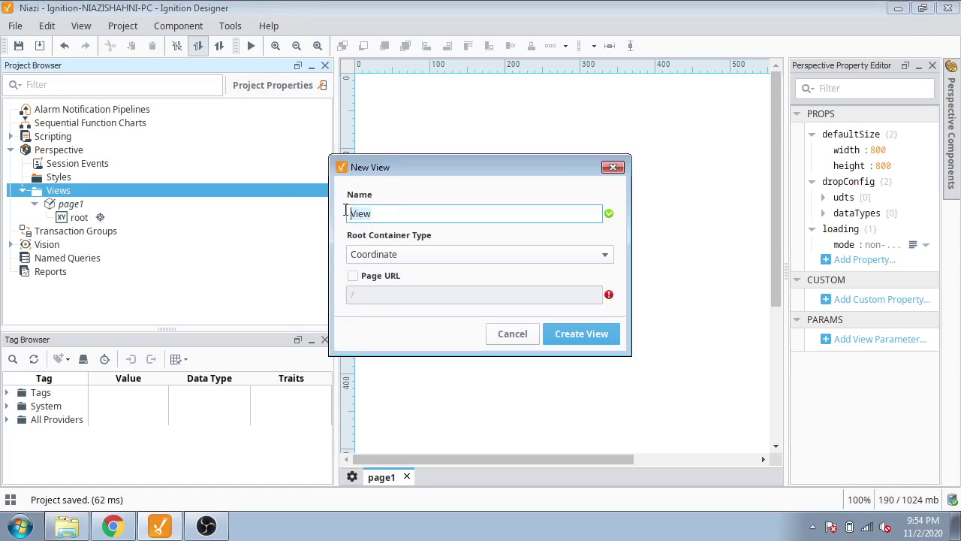
type("page2")
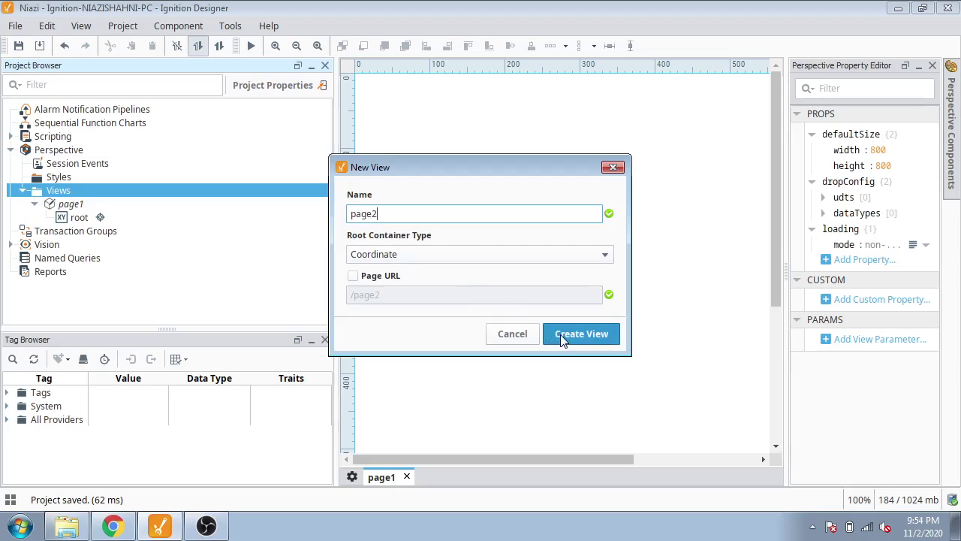
left_click(561, 334)
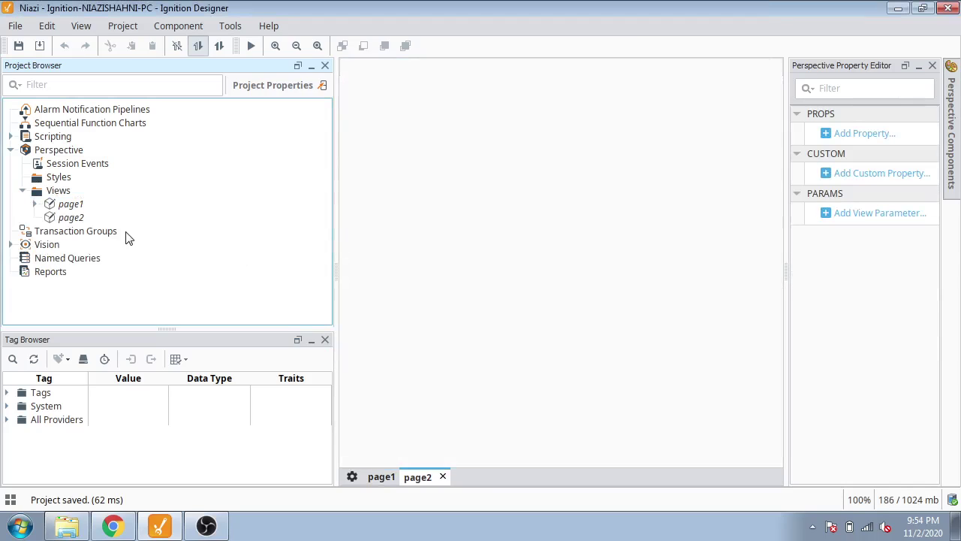
Expand page1 and page2 in the project tree to show their root containers
left_click(67, 218)
left_click(34, 217)
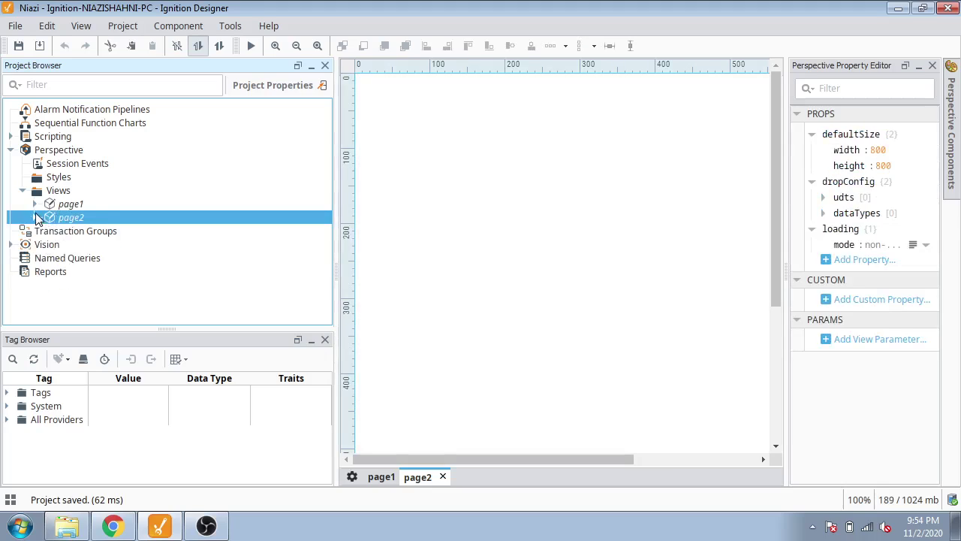
left_click(35, 230)
left_click(34, 203)
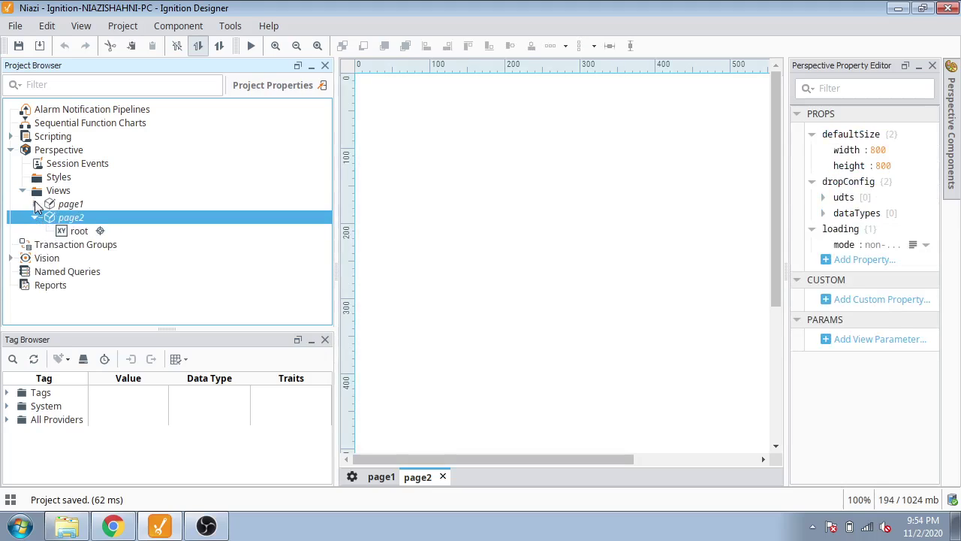
left_click(35, 203)
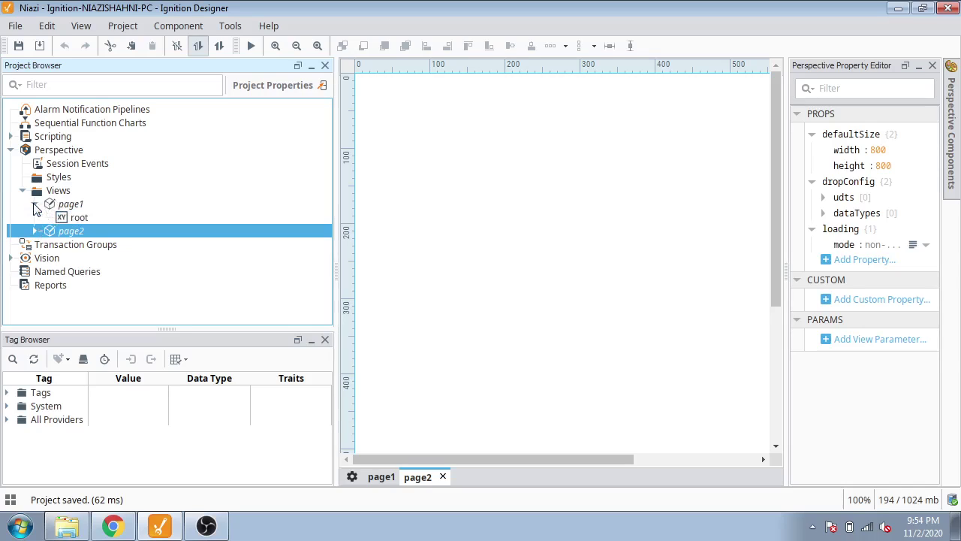
left_click(34, 217)
left_click(35, 203)
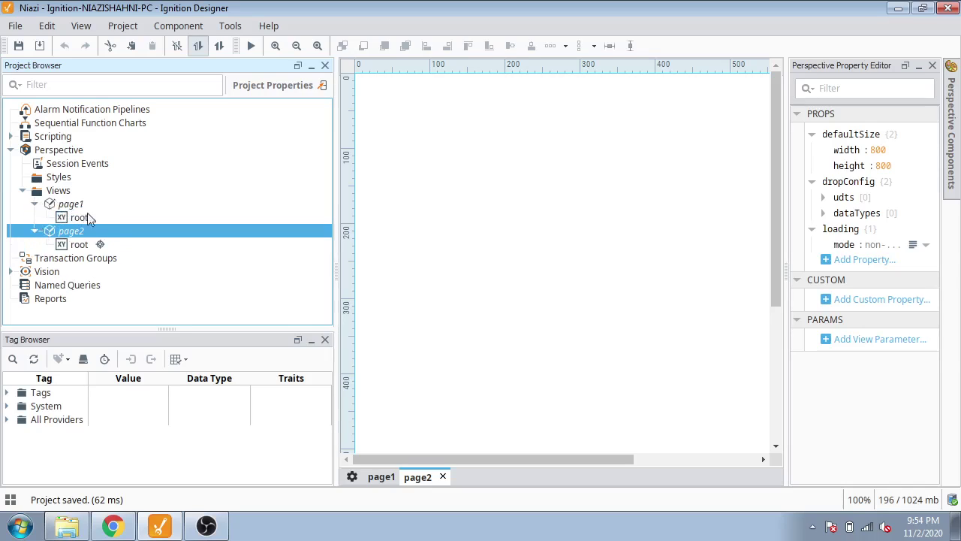
Drop a Button onto the page2 canvas and relabel it 'page1Button'
left_click(959, 156)
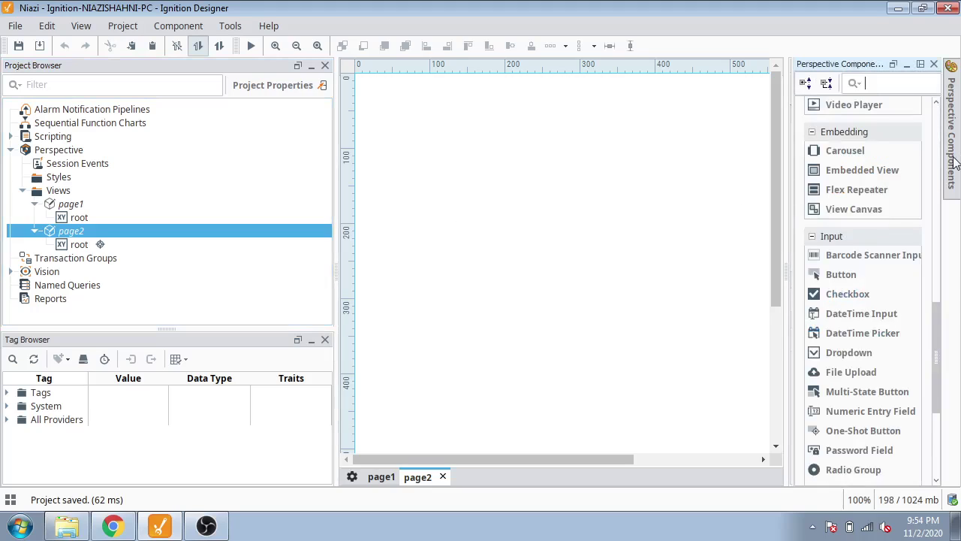
left_click_drag(879, 275, 628, 314)
left_click_drag(526, 309, 526, 308)
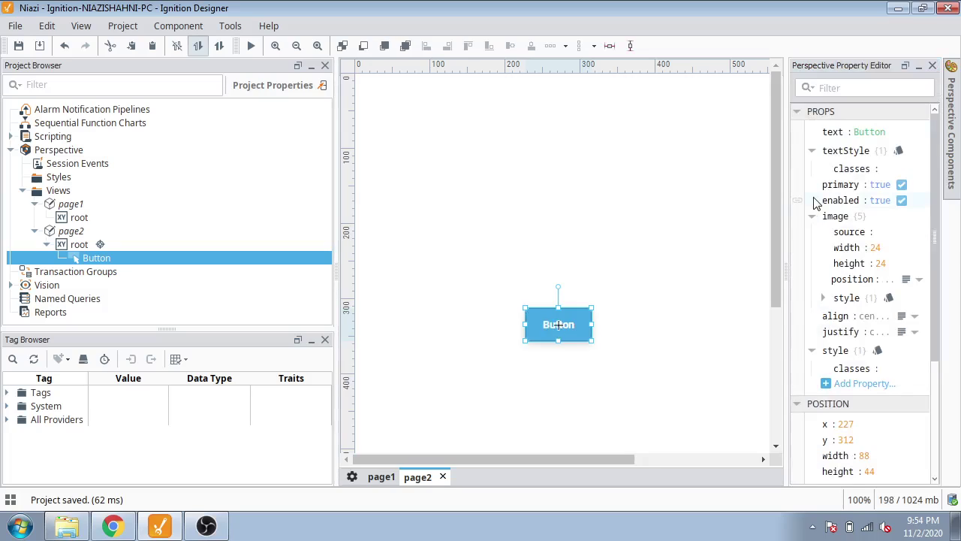
left_click(863, 131)
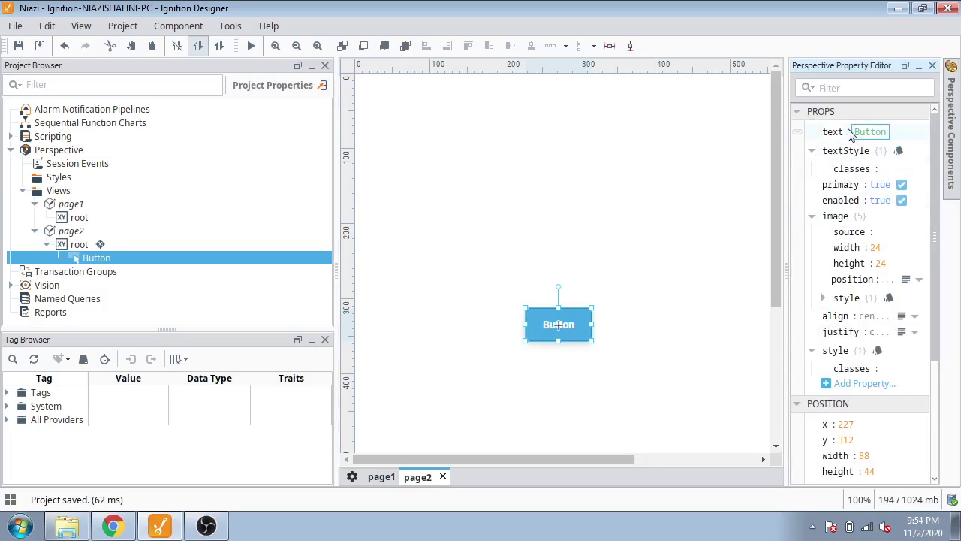
type("page")
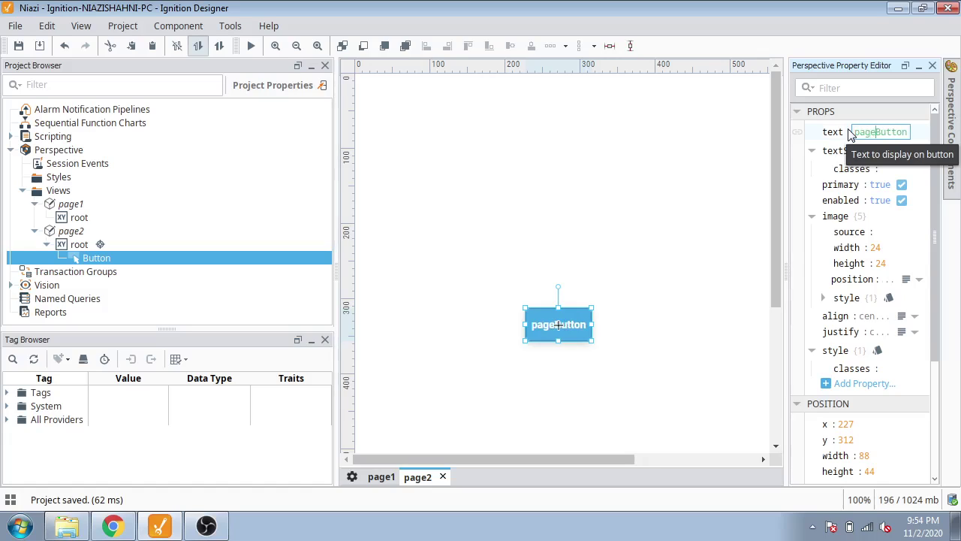
type("1")
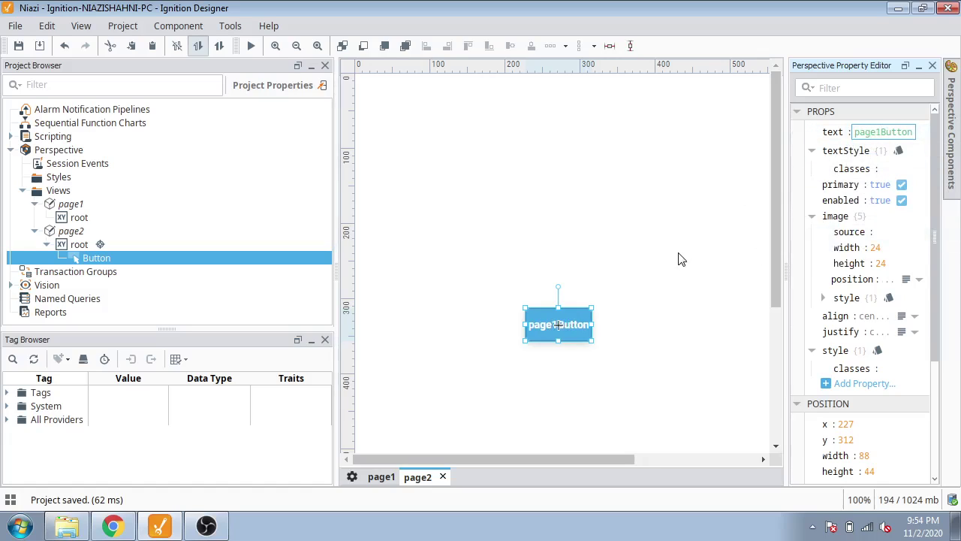
left_click(513, 270)
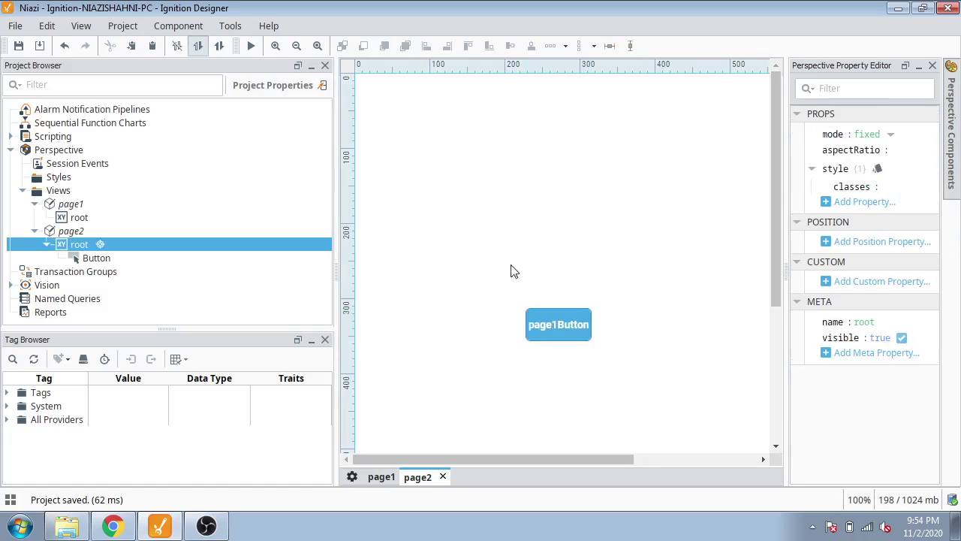
Open page1 and drop a Button near the centre of its root container
double_click(71, 207)
left_click(36, 204)
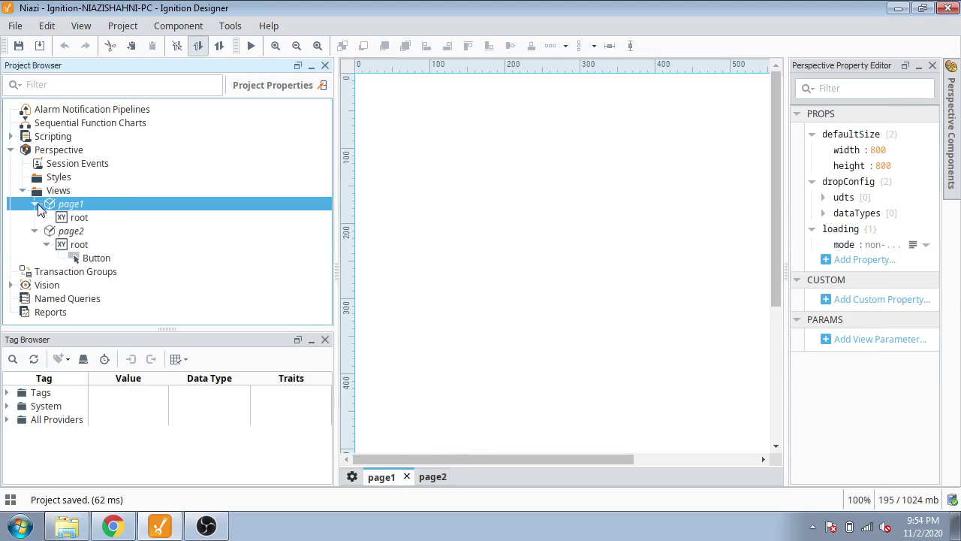
left_click(75, 218)
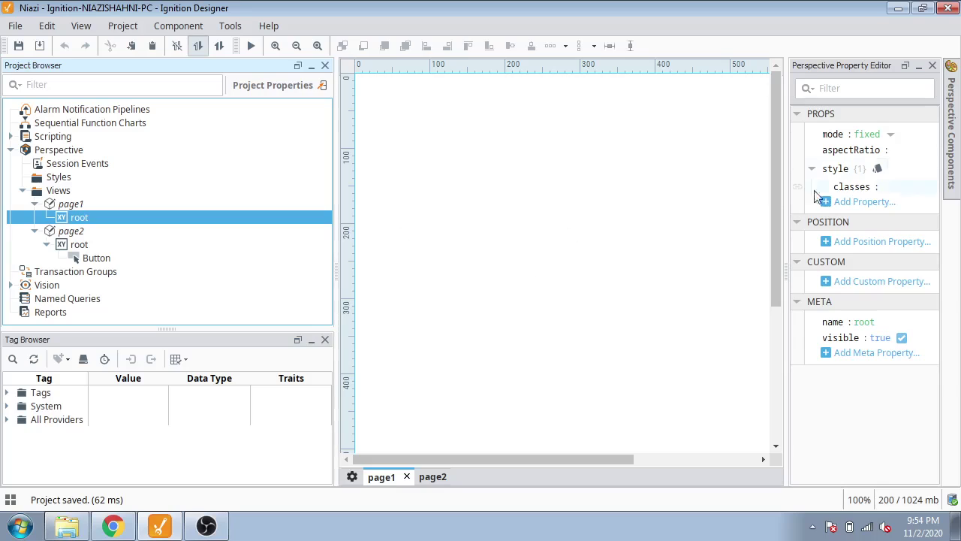
left_click(951, 179)
left_click_drag(882, 271, 666, 283)
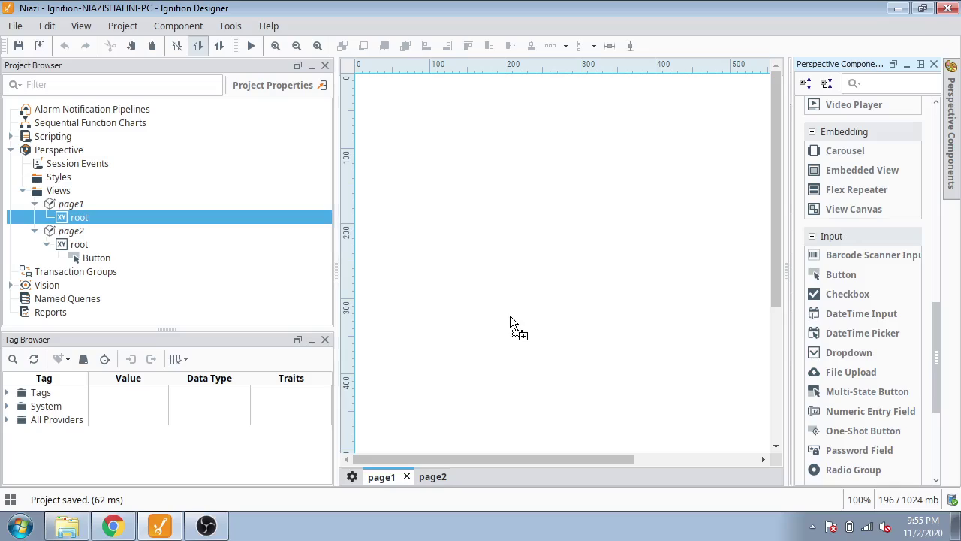
left_click_drag(510, 315, 510, 316)
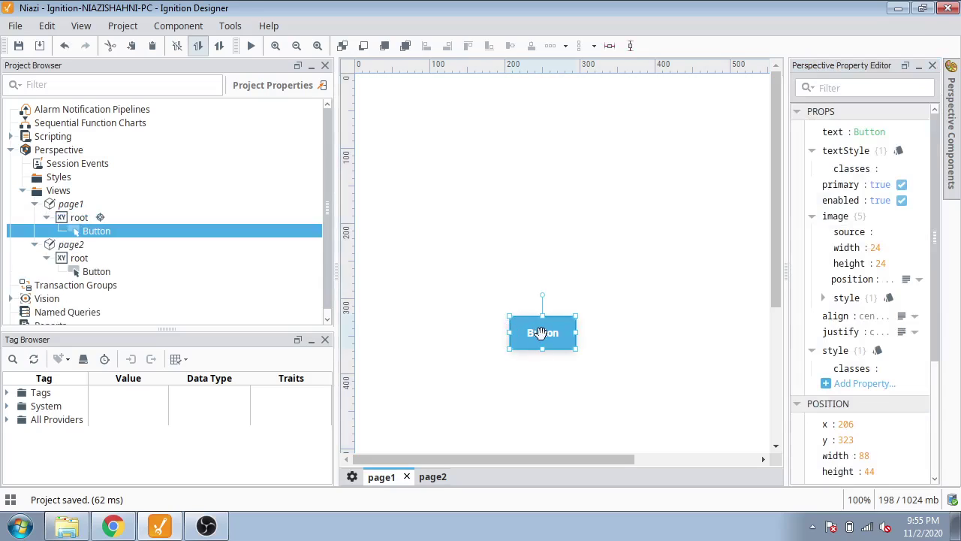
Label page1's new button 'page2', then reselect the button on page2
left_click(860, 132)
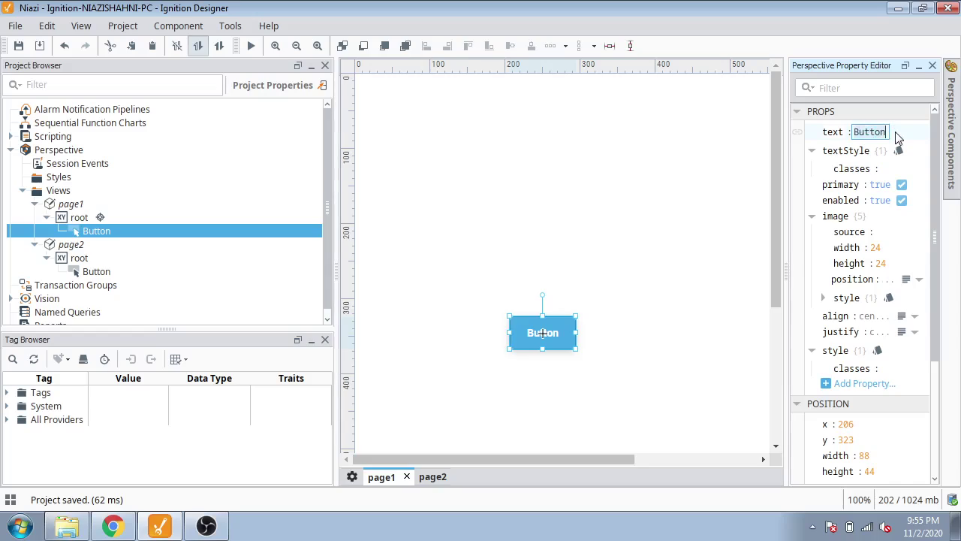
type("pah")
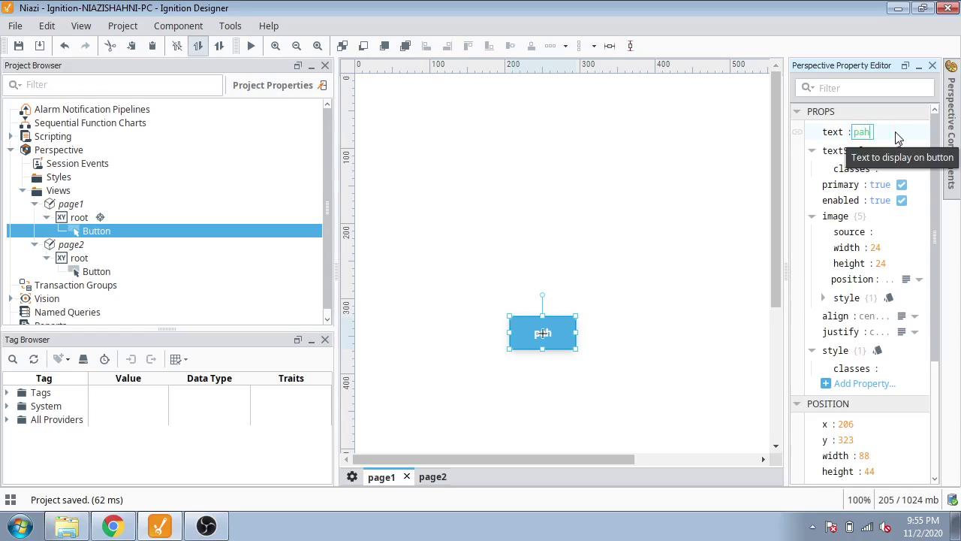
type("ge2")
key("Return")
left_click(725, 201)
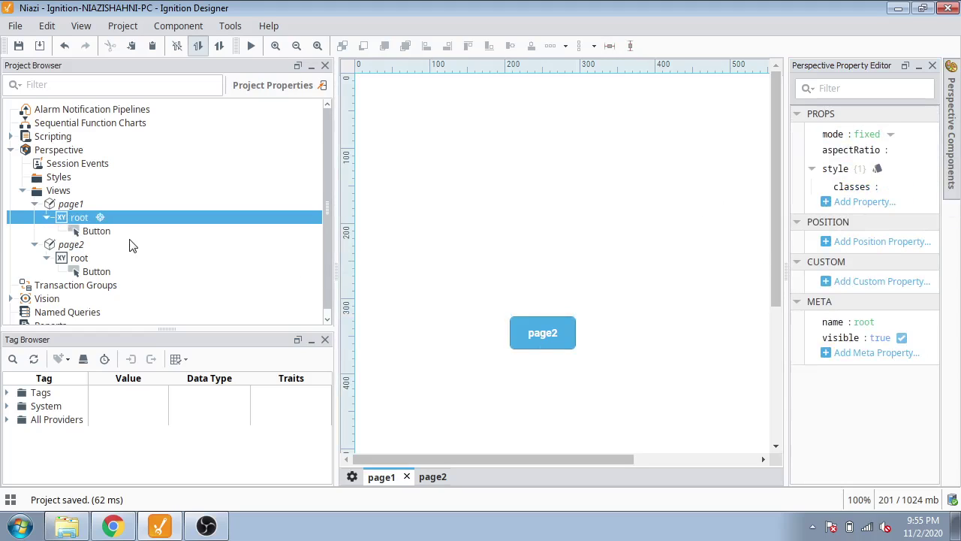
left_click(90, 272)
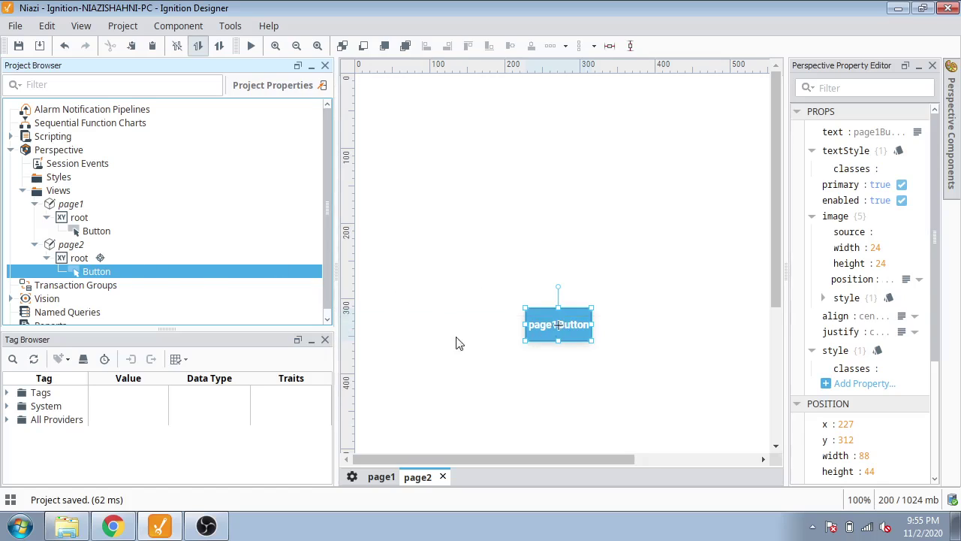
Select the page1Button under page2's root container in the project tree
left_click(47, 257)
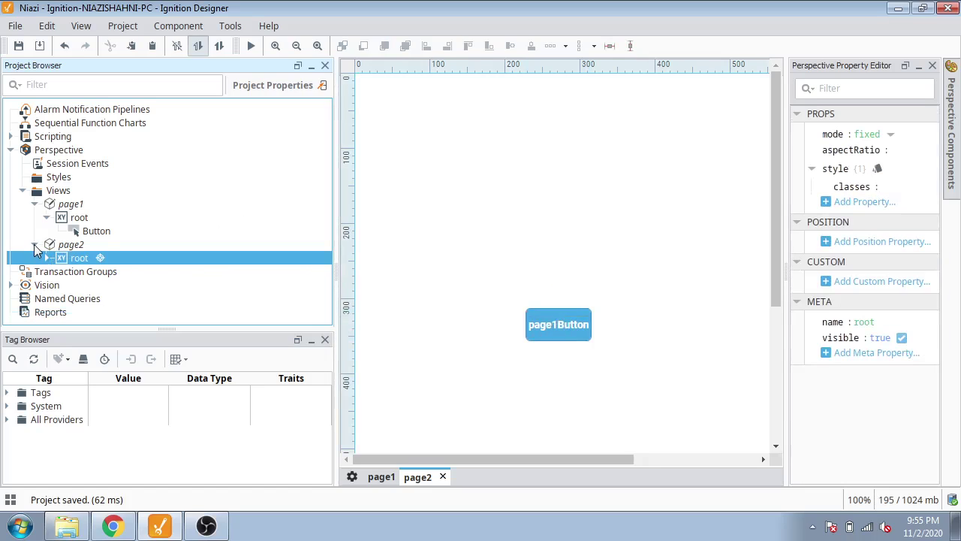
left_click(34, 245)
left_click(34, 203)
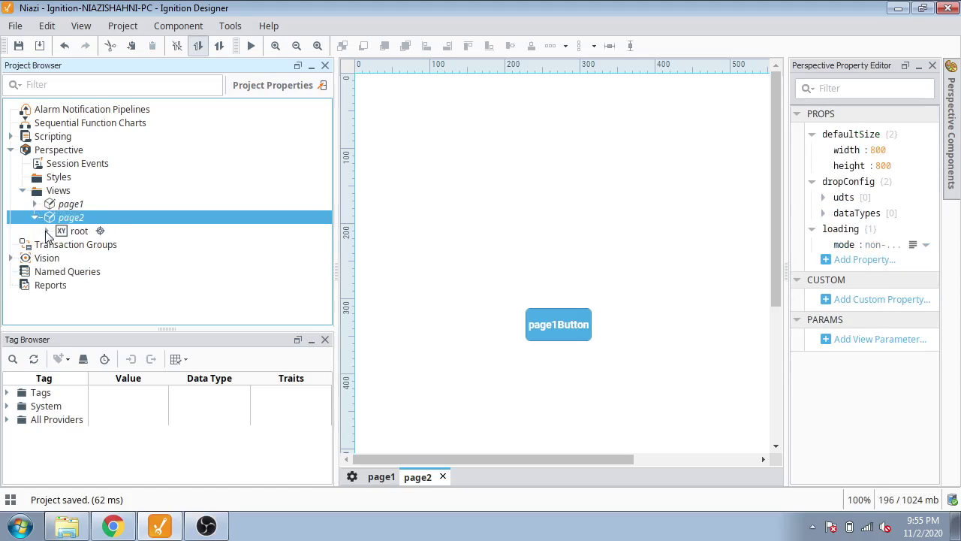
left_click(47, 231)
left_click(90, 244)
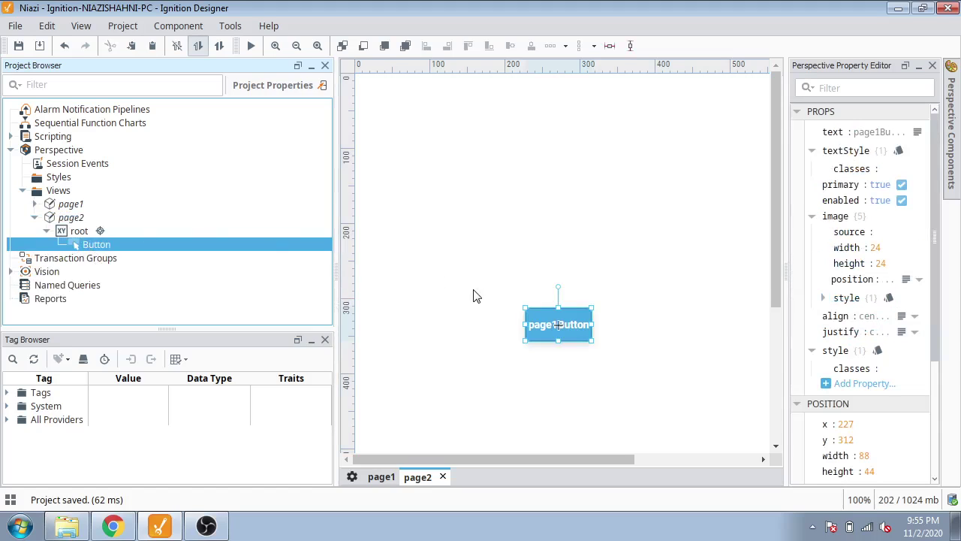
Give page1Button an onClick Navigation action targeting the page1 view
right_click(541, 331)
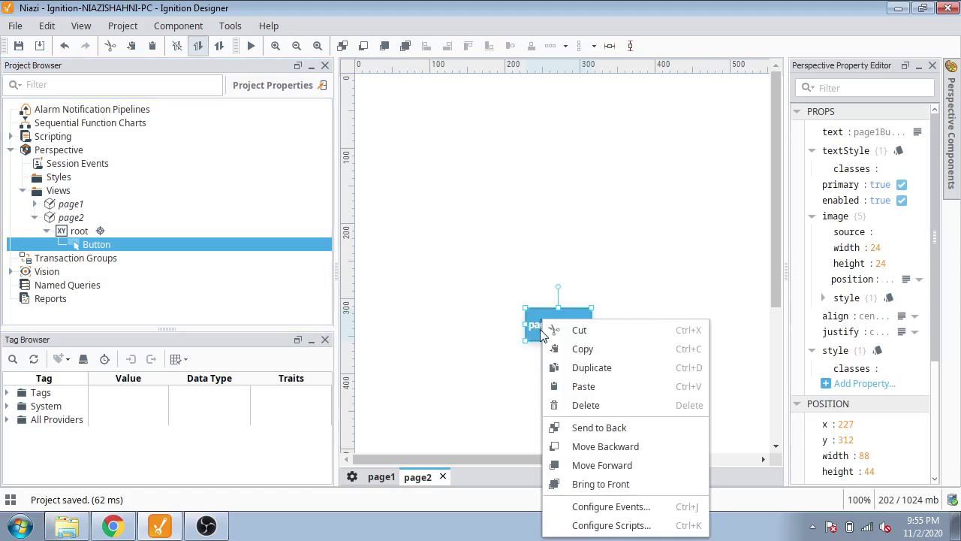
left_click(605, 507)
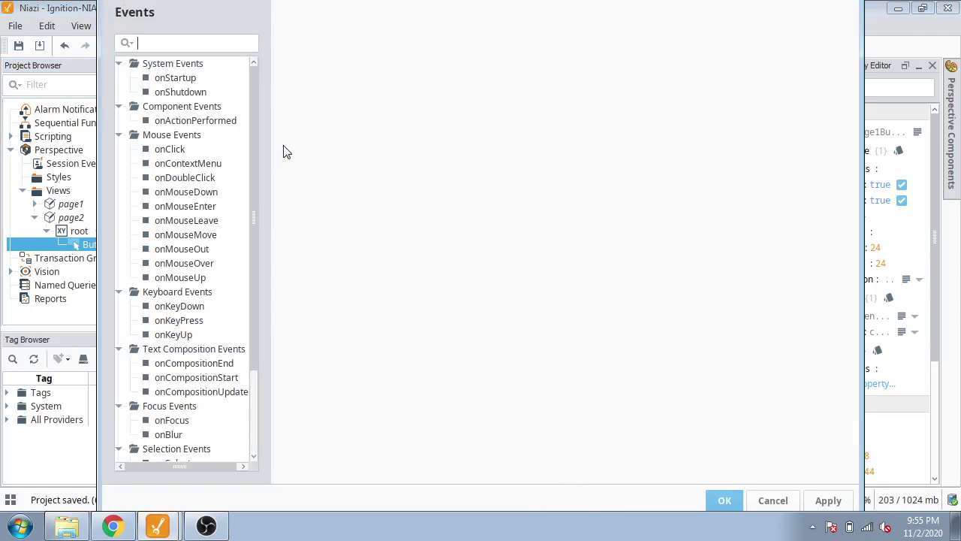
left_click(193, 148)
left_click(388, 70)
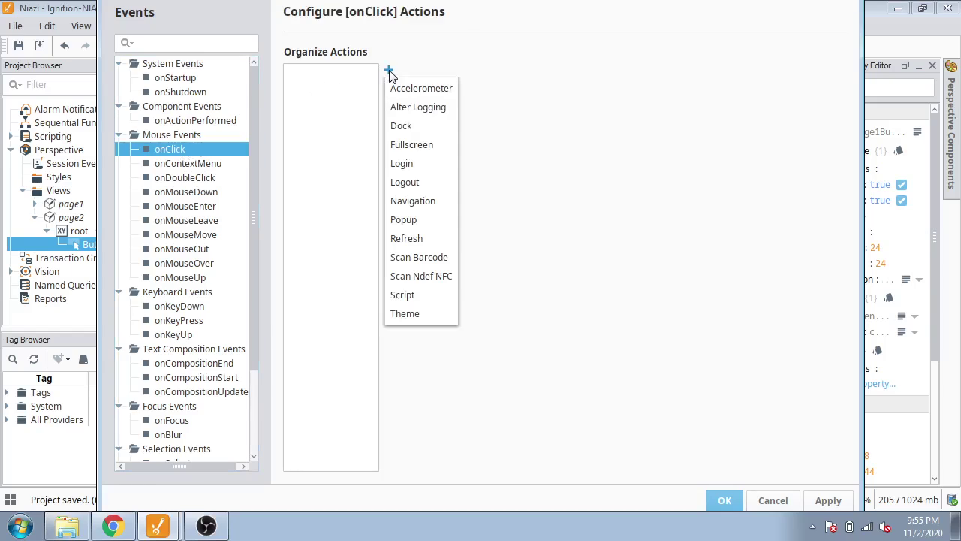
left_click(411, 201)
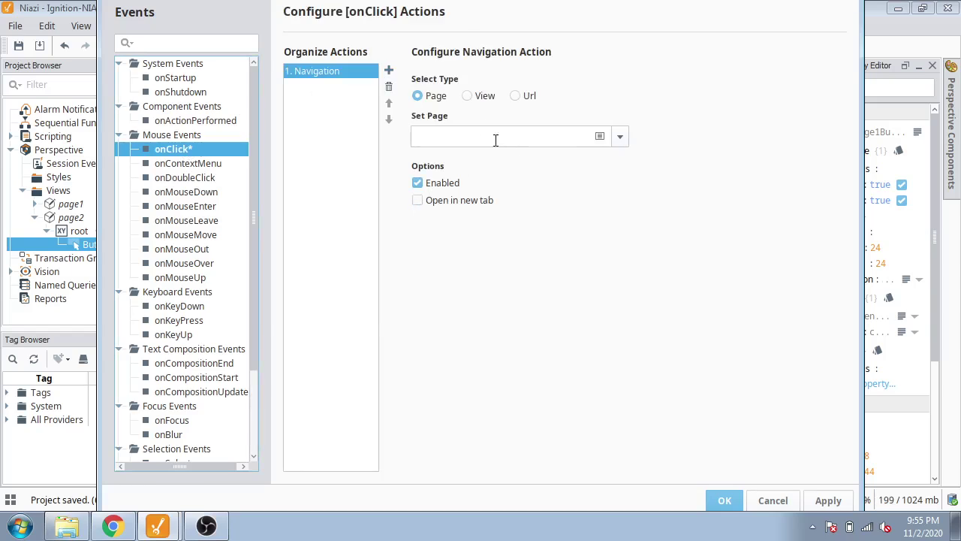
left_click(467, 96)
left_click(620, 136)
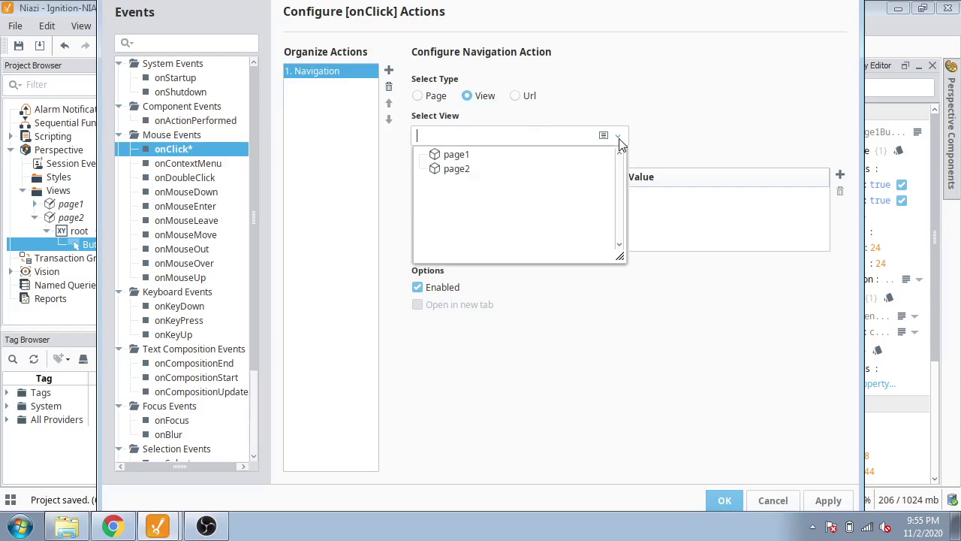
left_click(454, 155)
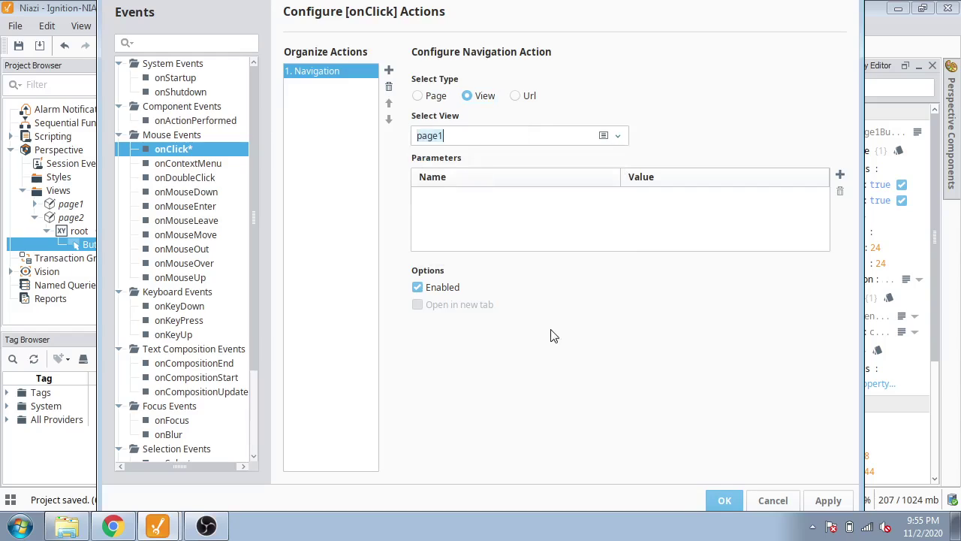
left_click(822, 500)
left_click(725, 500)
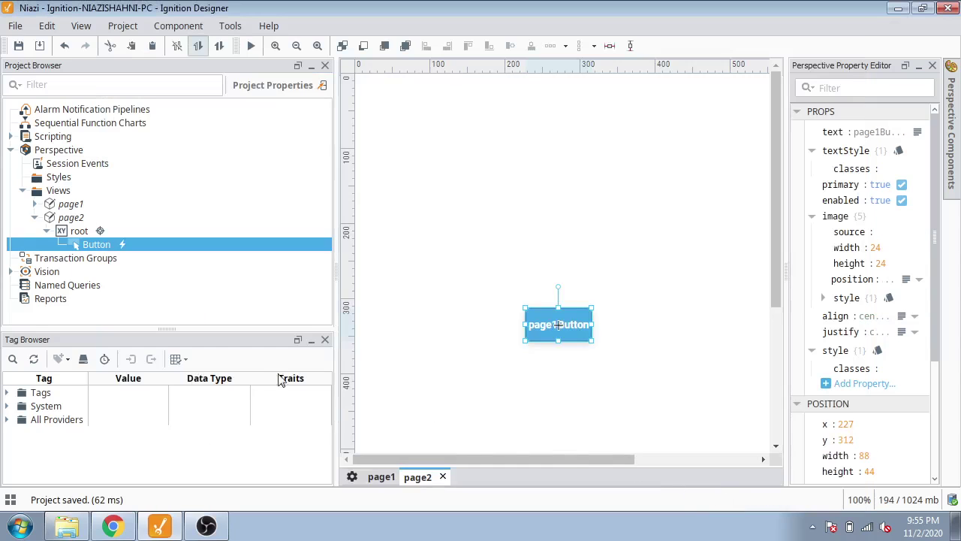
Reopen the page1 view and select its page2 button
left_click(388, 368)
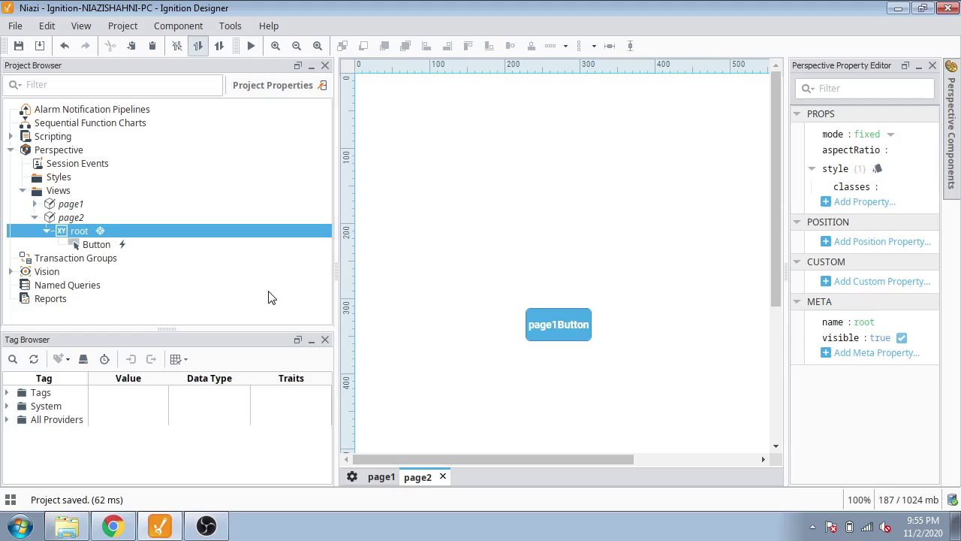
left_click(34, 218)
double_click(71, 203)
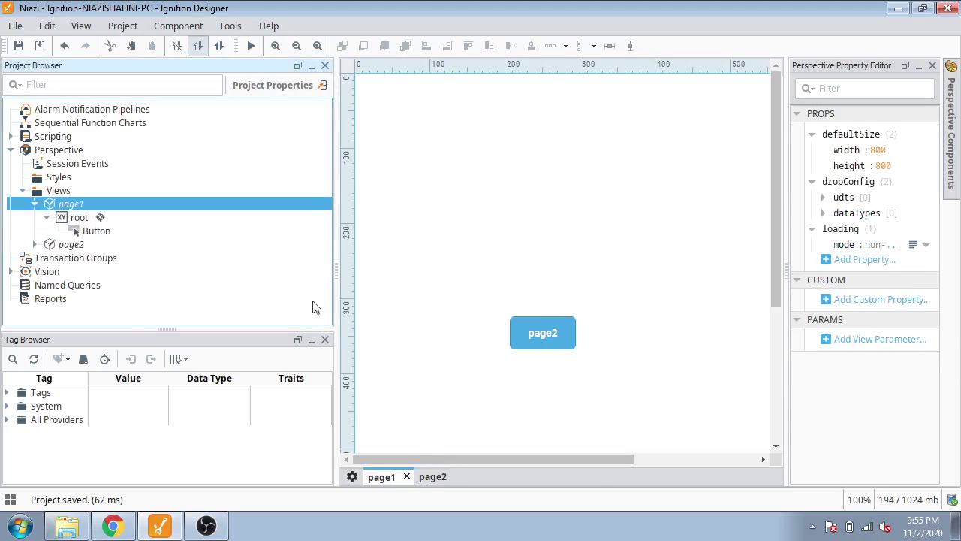
left_click(541, 330)
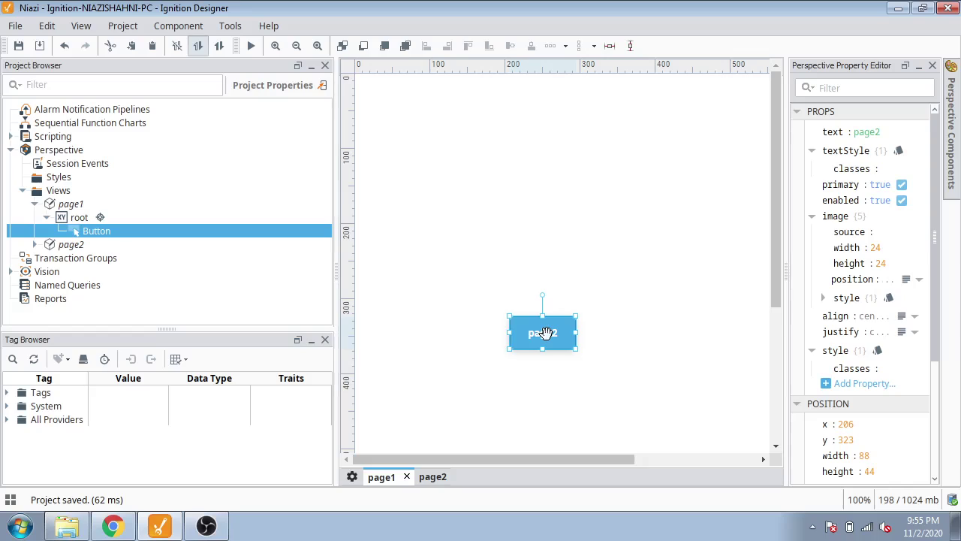
left_click(559, 396)
right_click(548, 337)
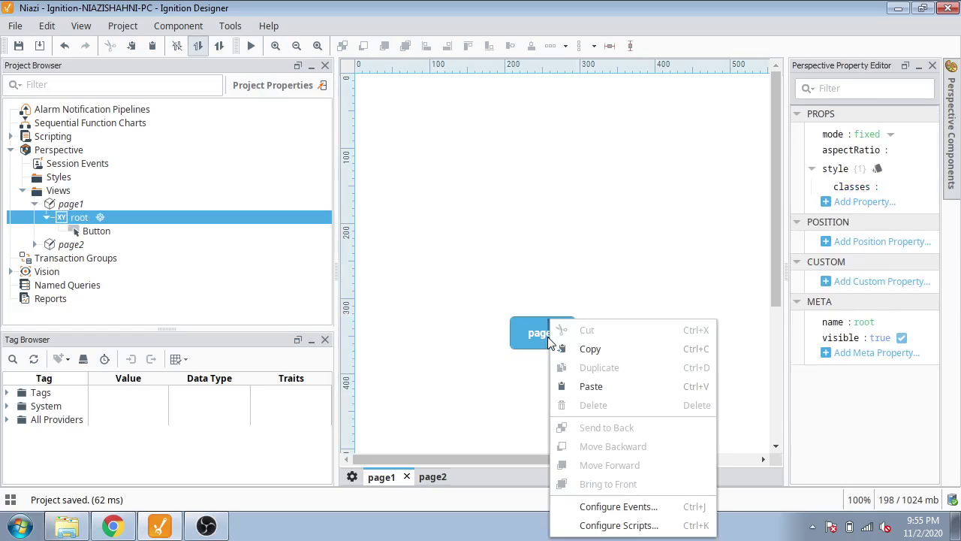
left_click(548, 359)
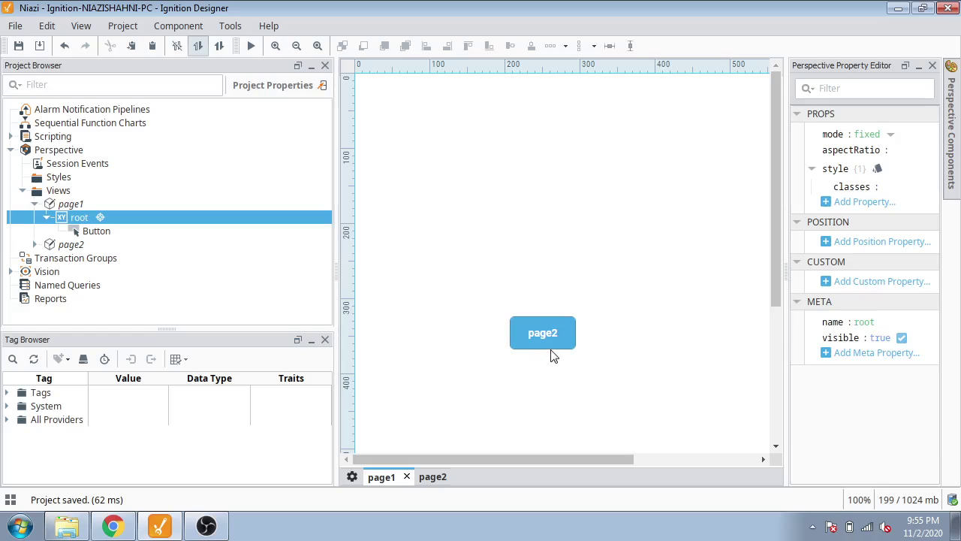
left_click(554, 342)
Give the page2 button an onClick Navigation action targeting the page2 view
right_click(554, 343)
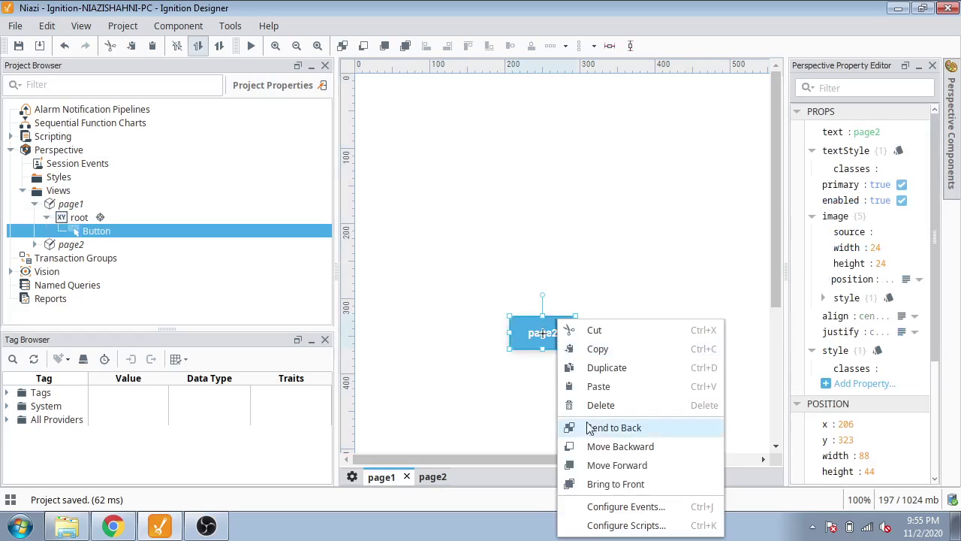
left_click(610, 506)
left_click(180, 149)
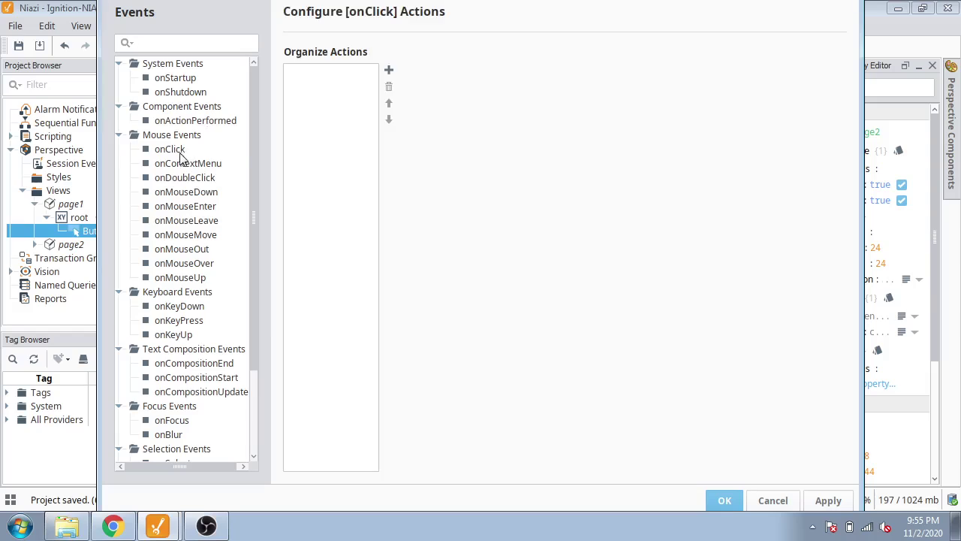
left_click(388, 71)
left_click(420, 200)
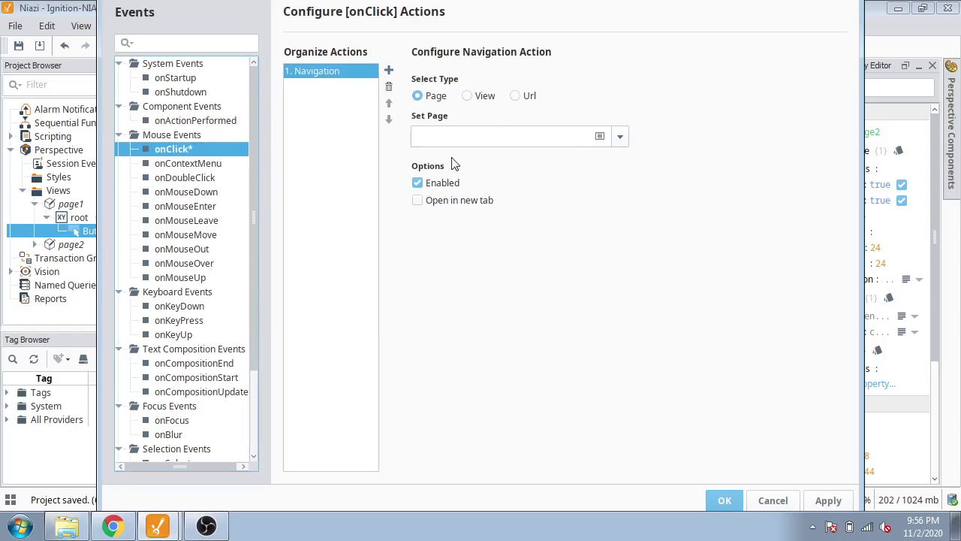
left_click(470, 98)
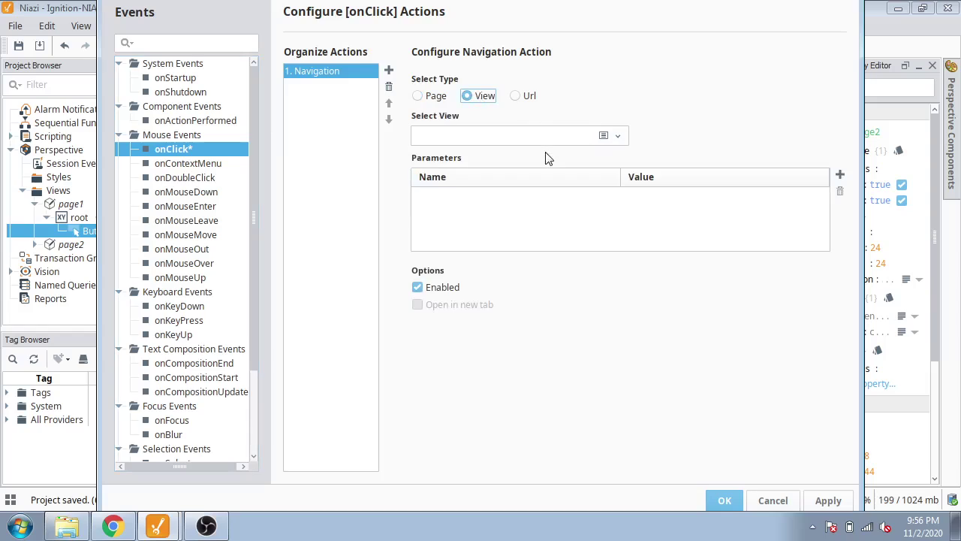
left_click(617, 137)
left_click(456, 169)
left_click(725, 500)
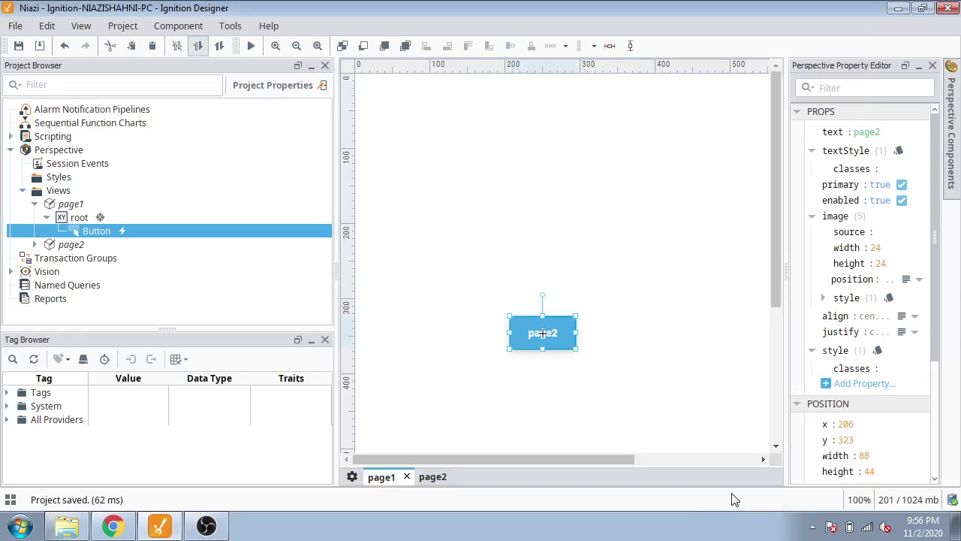
Place a Cylindrical Tank above the button on page1
left_click(648, 371)
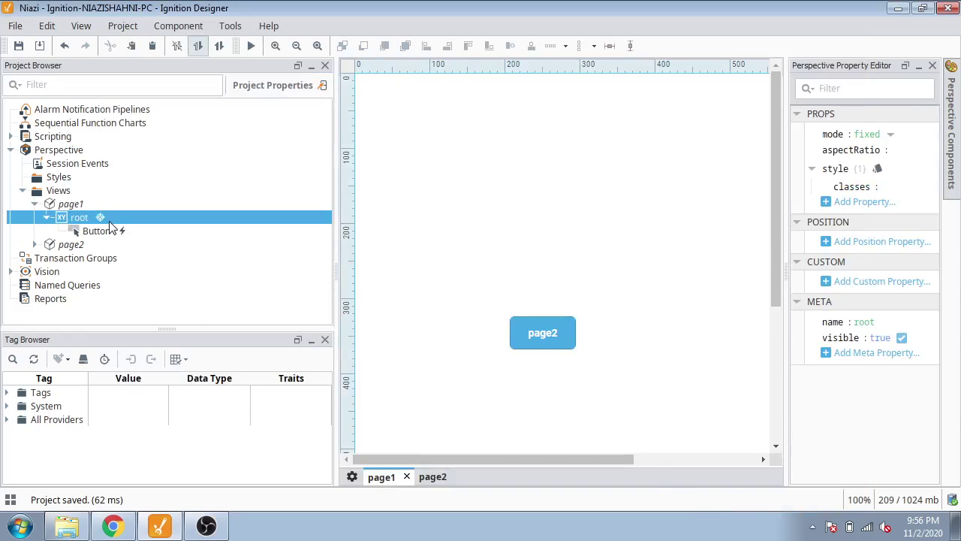
left_click(46, 217)
left_click(34, 217)
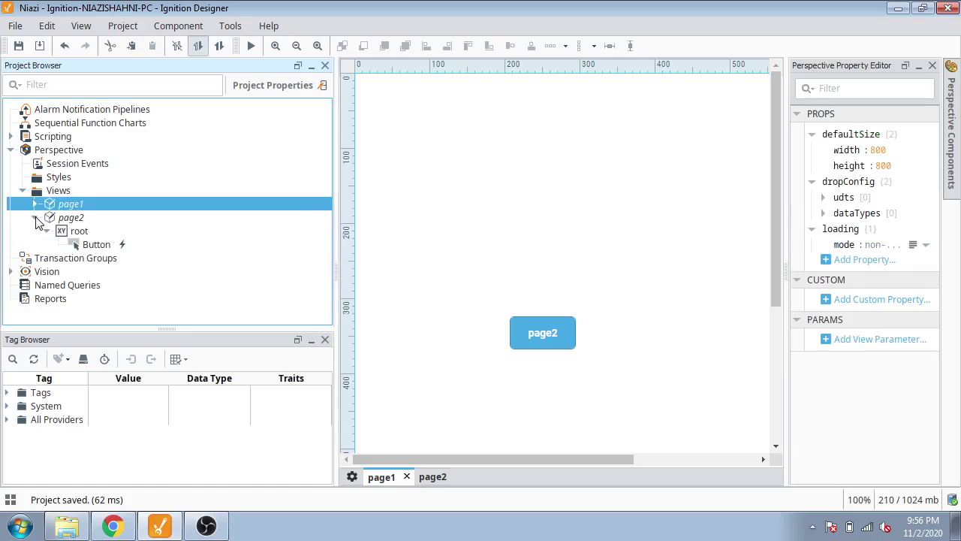
left_click(36, 204)
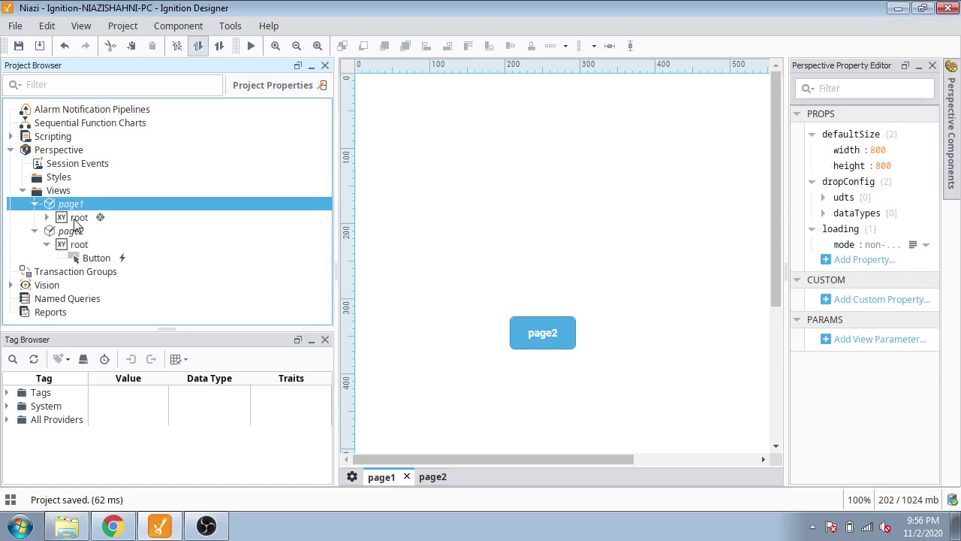
left_click(76, 219)
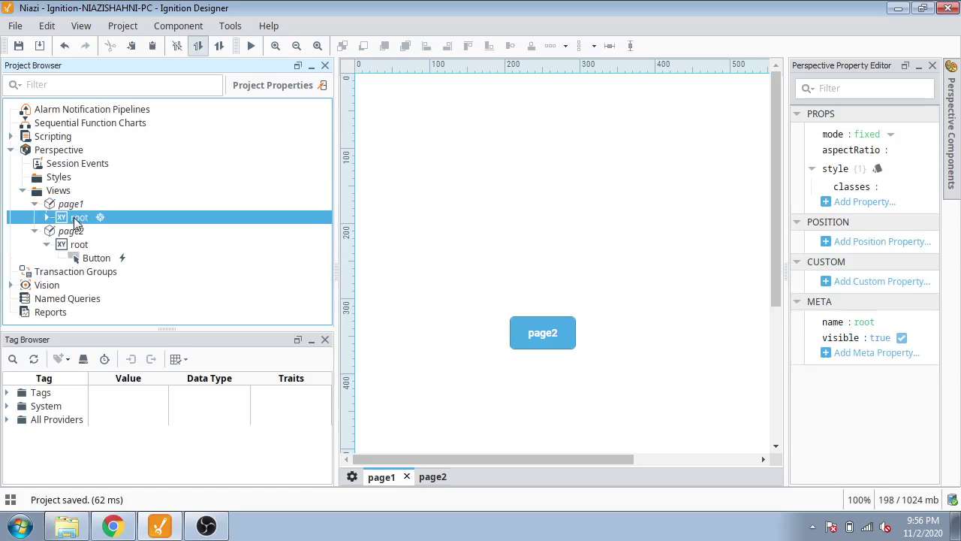
left_click(952, 173)
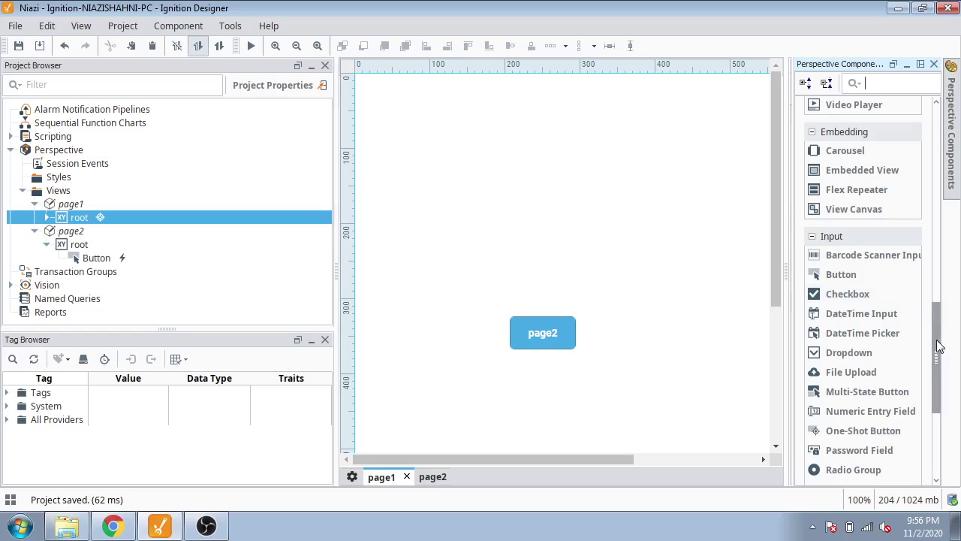
scroll(897, 302, "up", 10)
scroll(901, 240, "up", 1)
left_click_drag(903, 223, 540, 142)
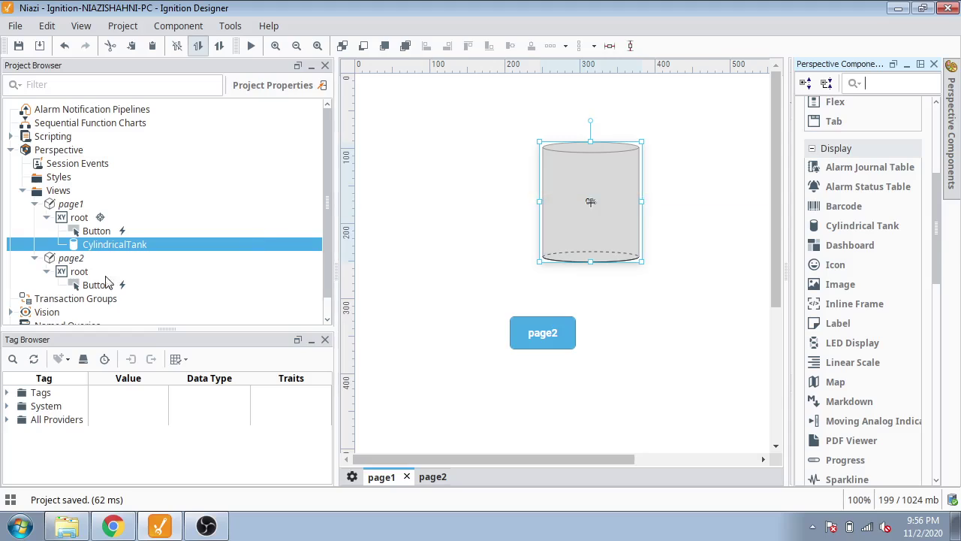
Place an LED Display above page2's button and save the project
double_click(71, 258)
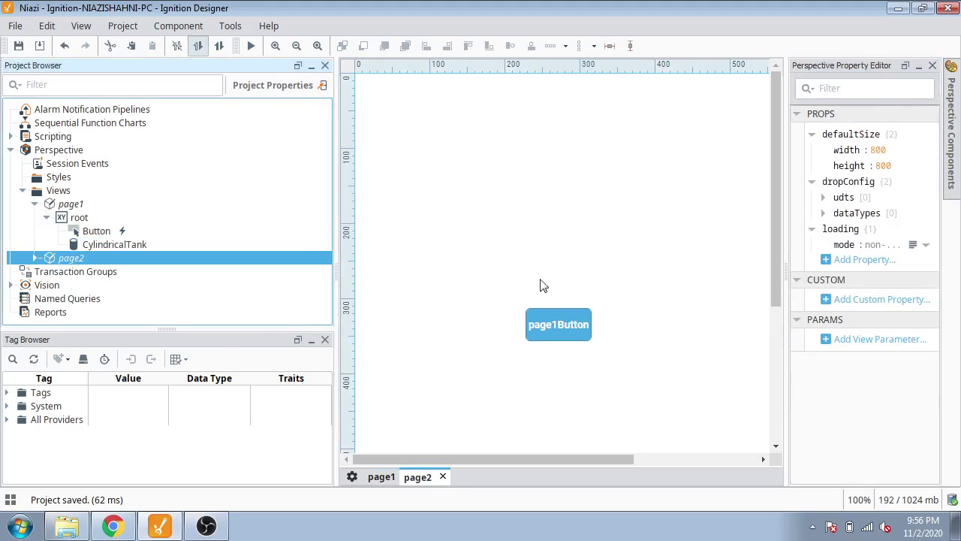
left_click(952, 150)
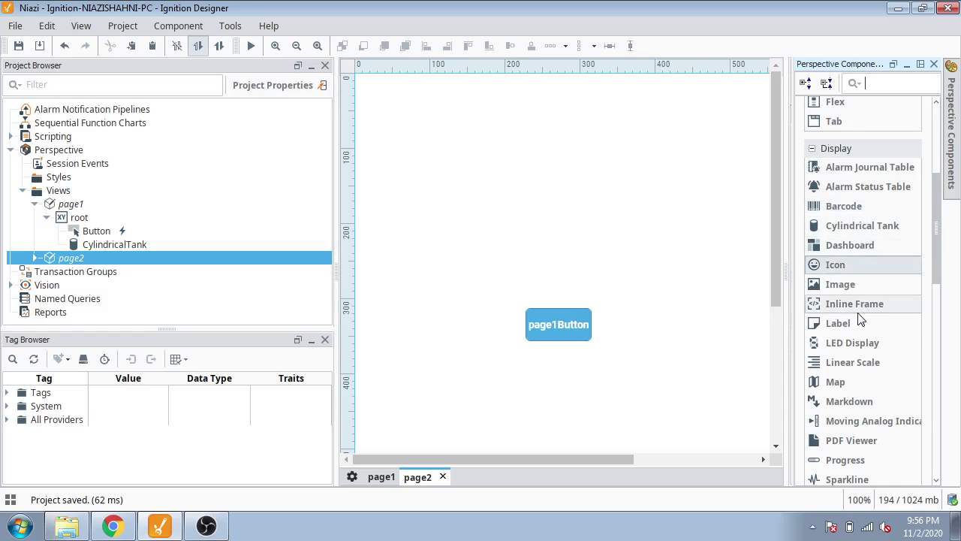
left_click_drag(850, 342, 554, 227)
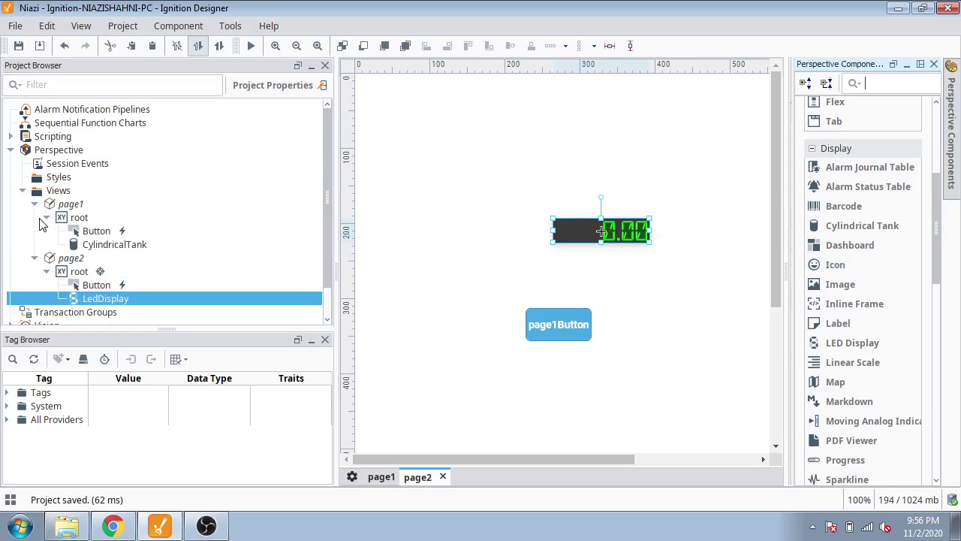
left_click(20, 48)
Launch the Niazi project in Chrome and switch between page1 and page2 twice
left_click(159, 526)
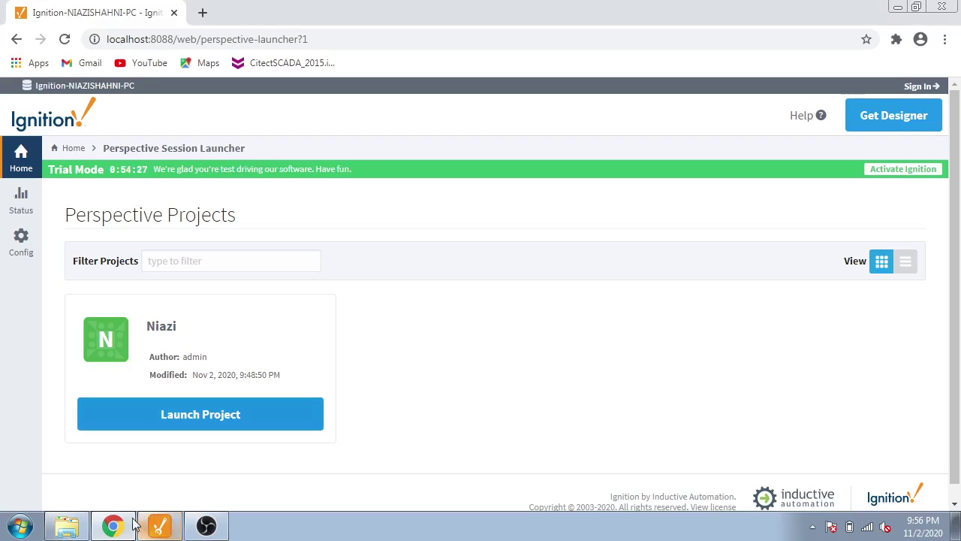
left_click(200, 419)
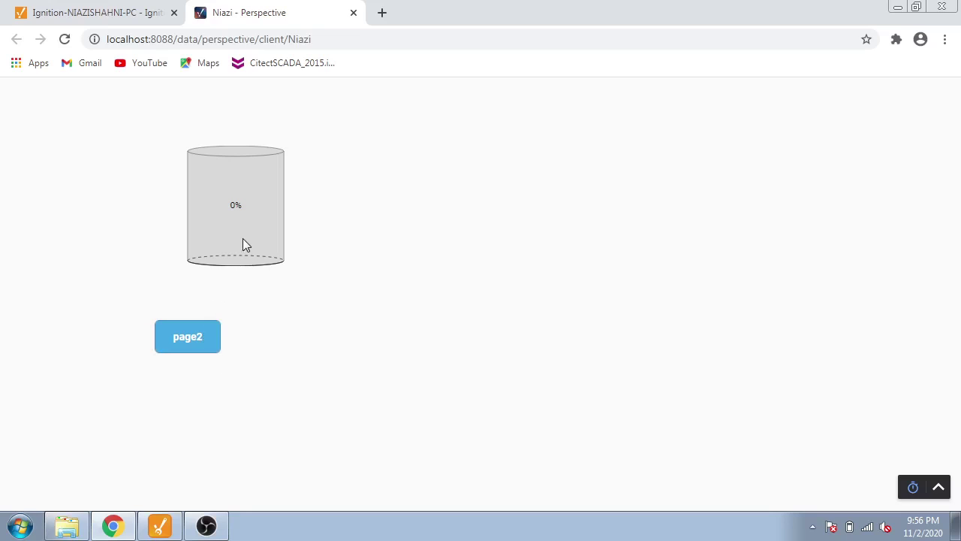
left_click(212, 336)
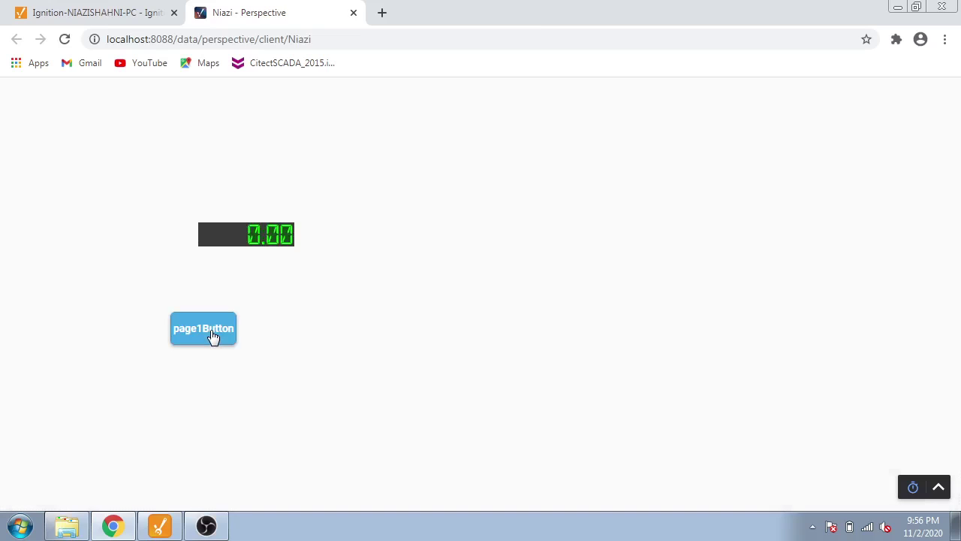
left_click(213, 336)
left_click(212, 336)
left_click(213, 336)
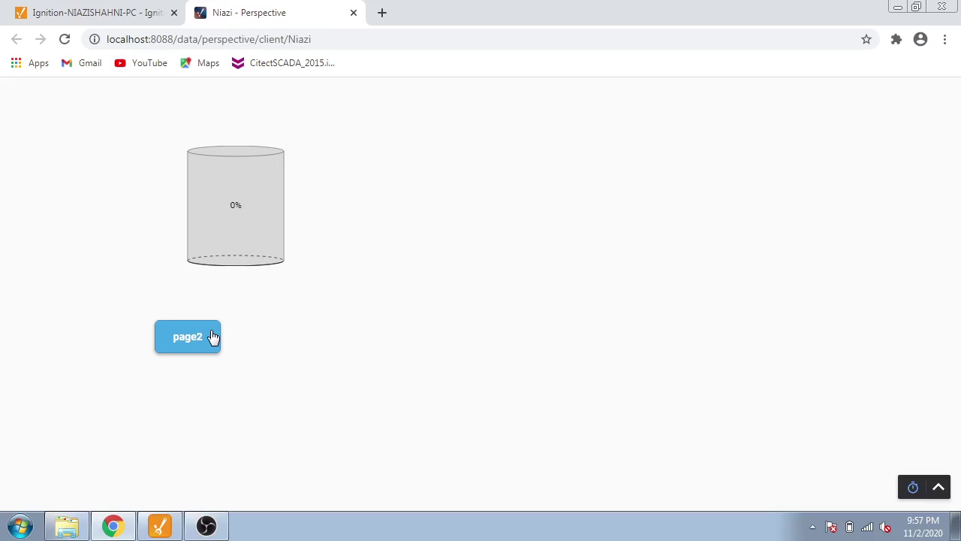
Bring OBS to the front from the taskbar
left_click(207, 527)
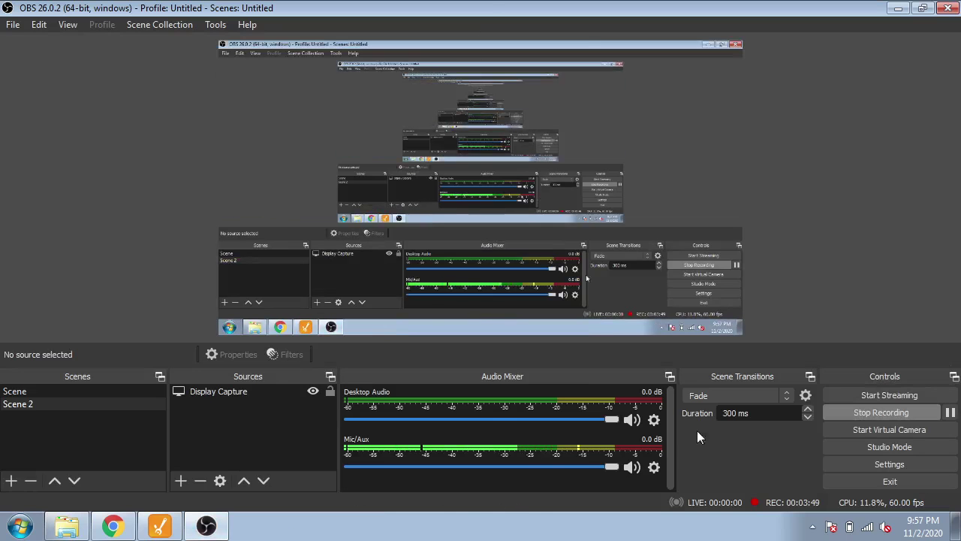